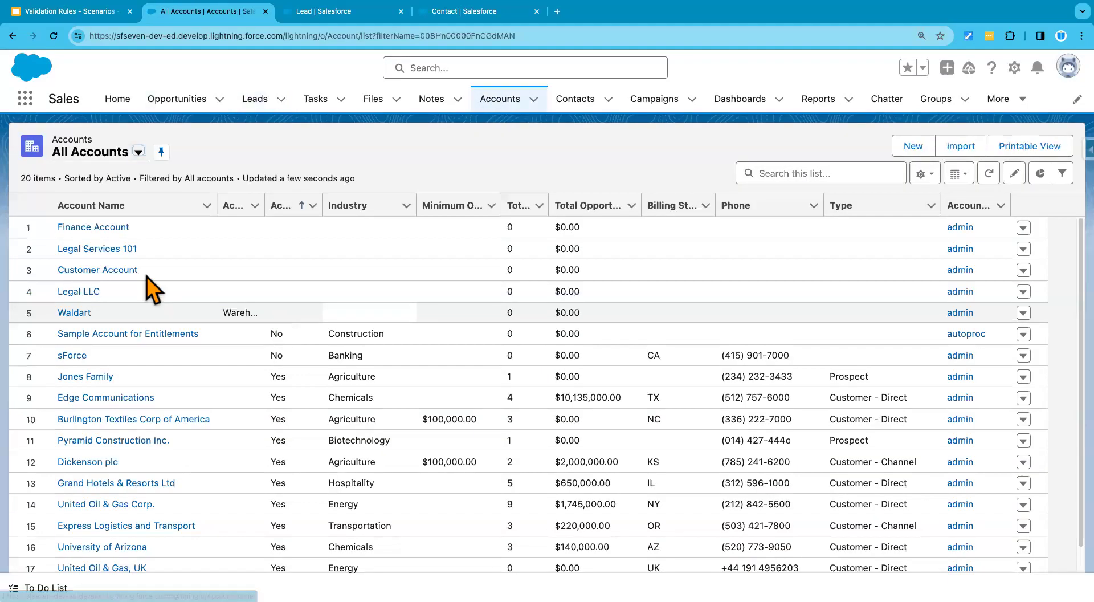
# Open the Finance Account record's details for editing and review its Account Number and Website fields.
pyautogui.click(90, 230)
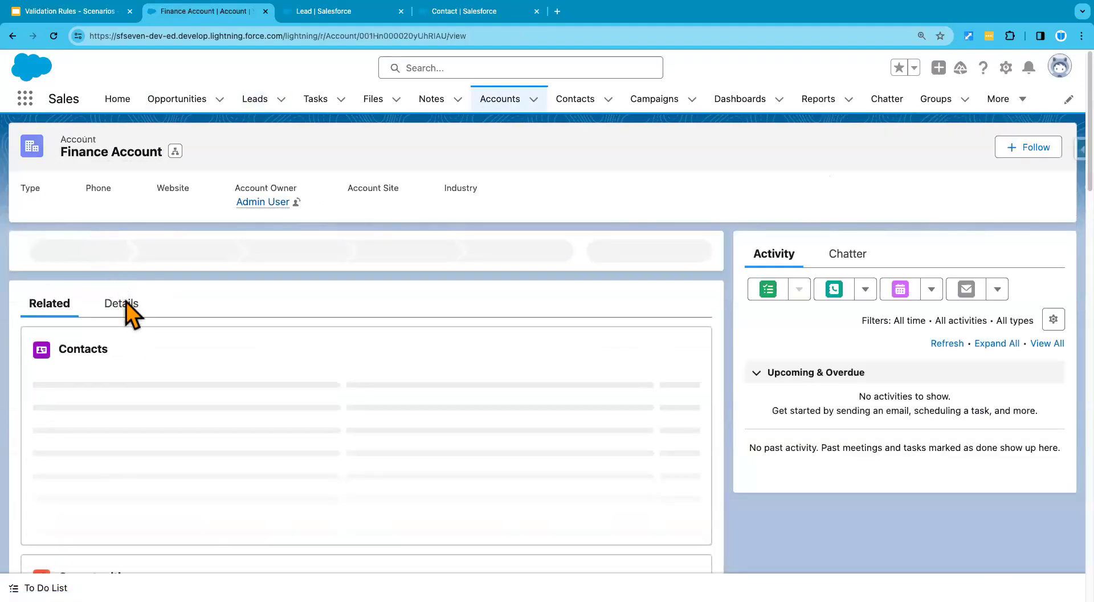
pyautogui.click(128, 338)
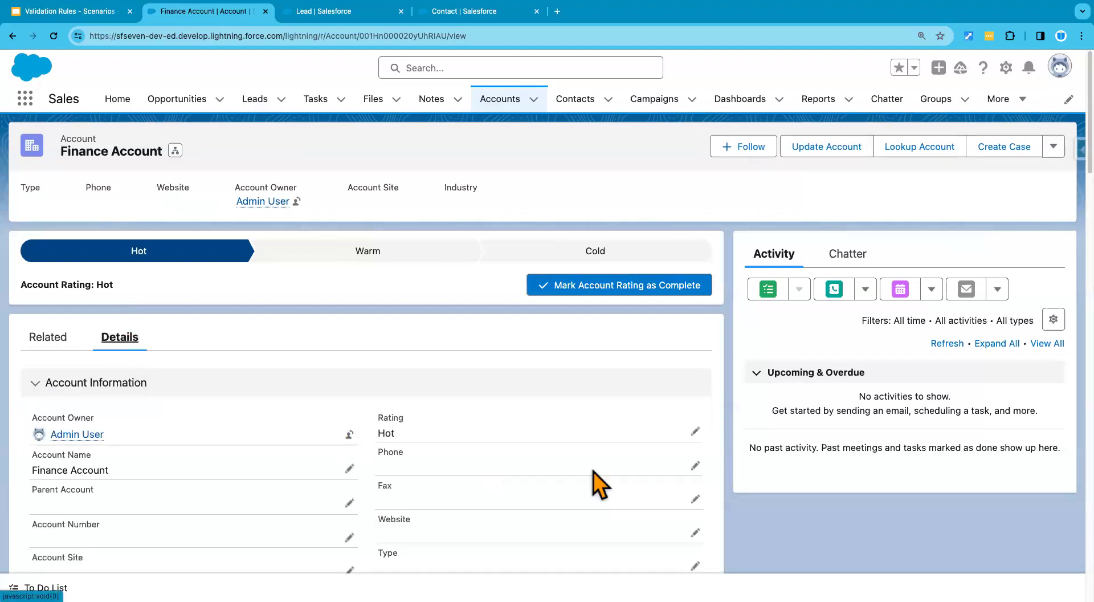
pyautogui.click(694, 432)
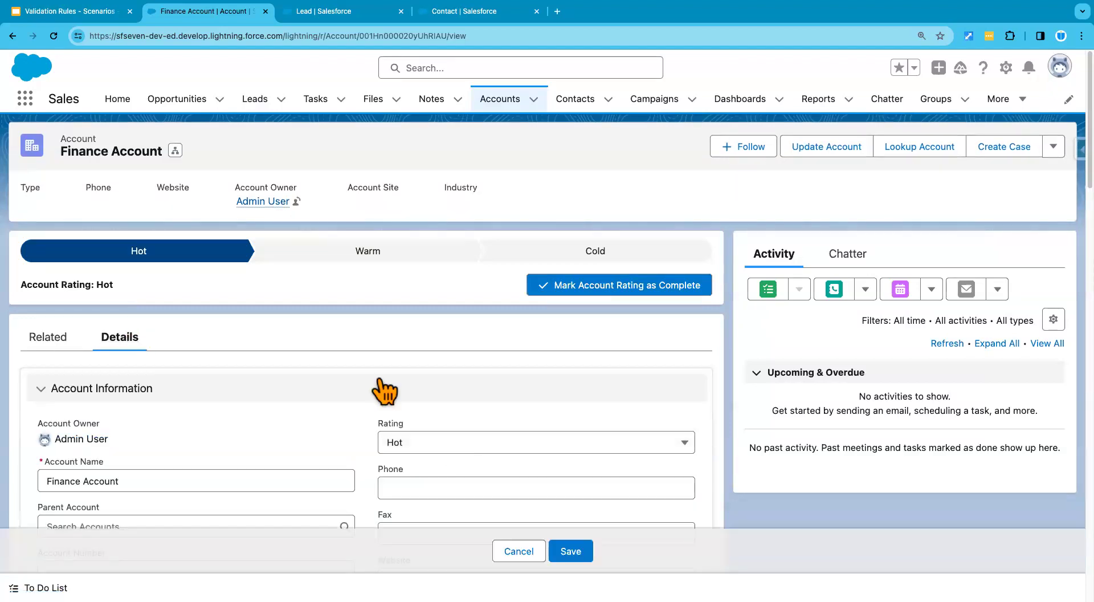
pyautogui.scroll(-5, 378, 377)
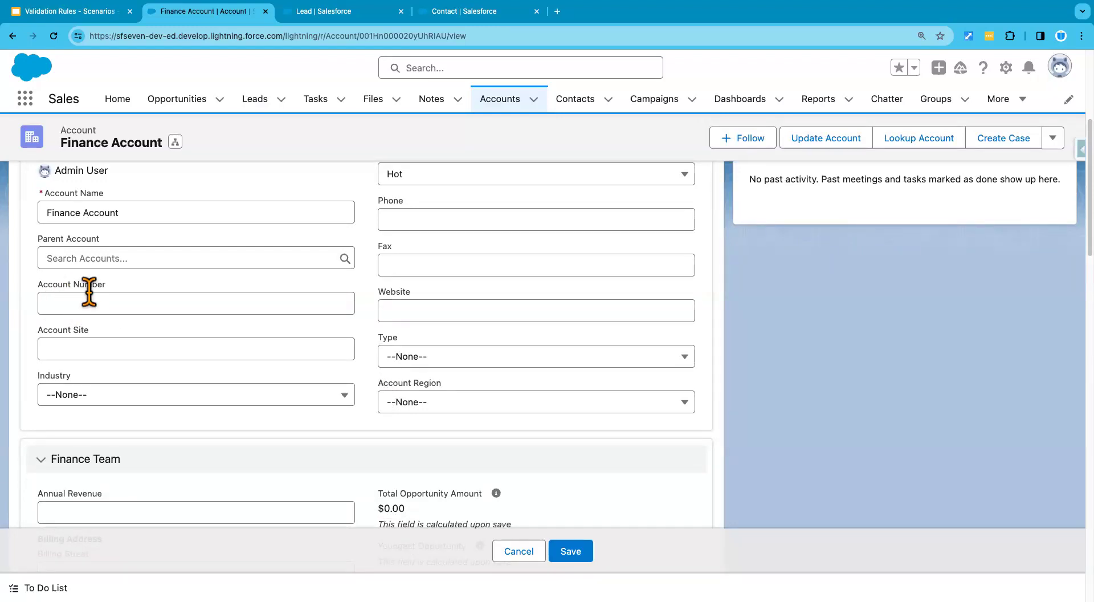
pyautogui.scroll(-1, 251, 349)
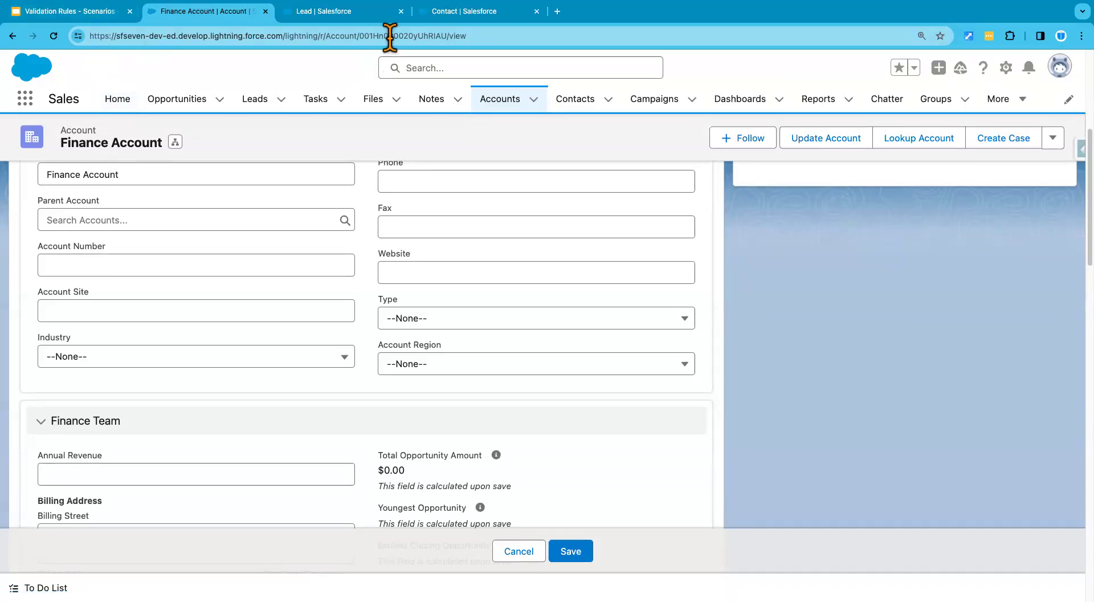
# Switch to the Setup page and open the validation rules of the Account object in the Object Manager.
pyautogui.click(341, 17)
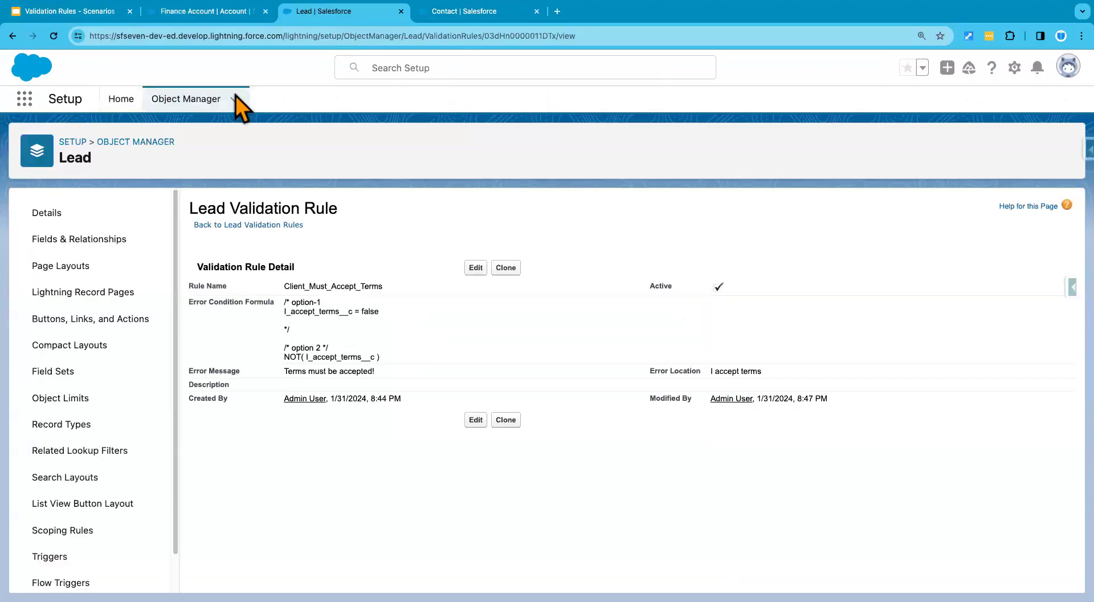
pyautogui.click(194, 102)
pyautogui.click(36, 237)
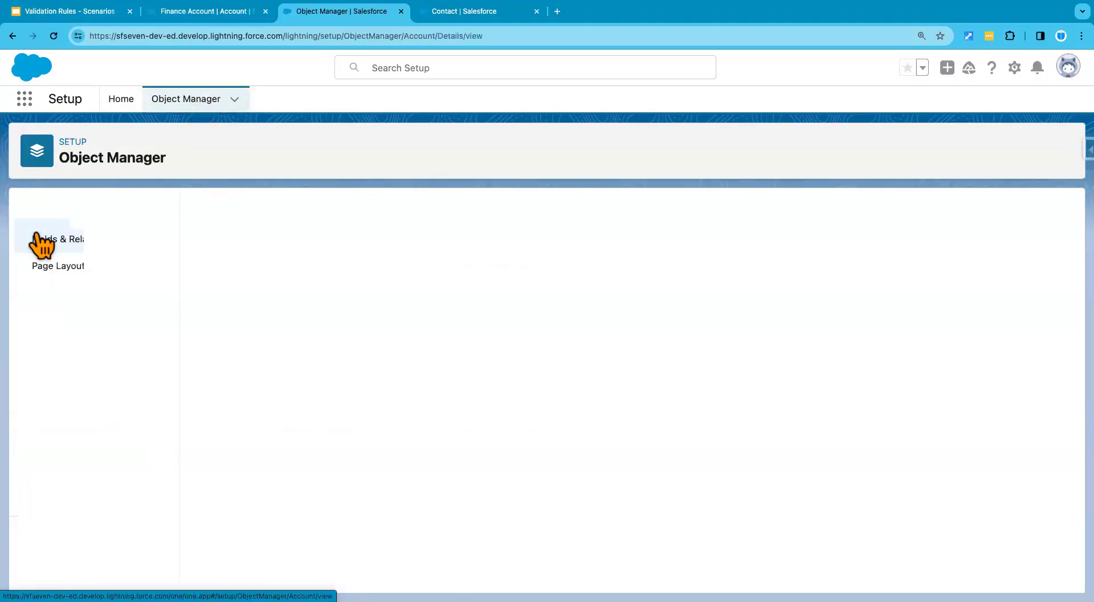
pyautogui.scroll(-2, 93, 433)
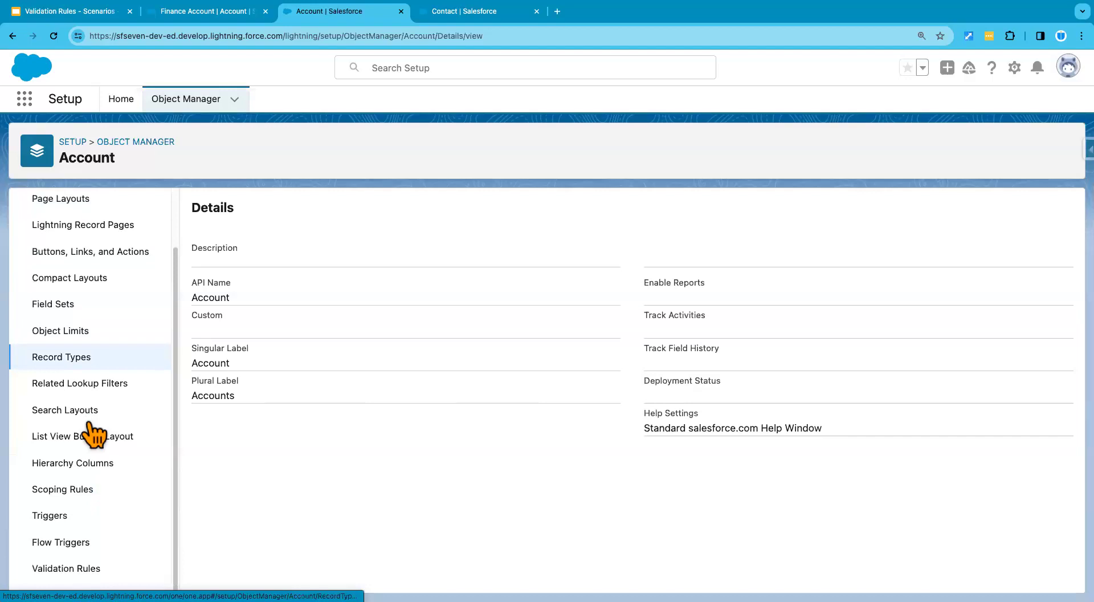
pyautogui.click(73, 568)
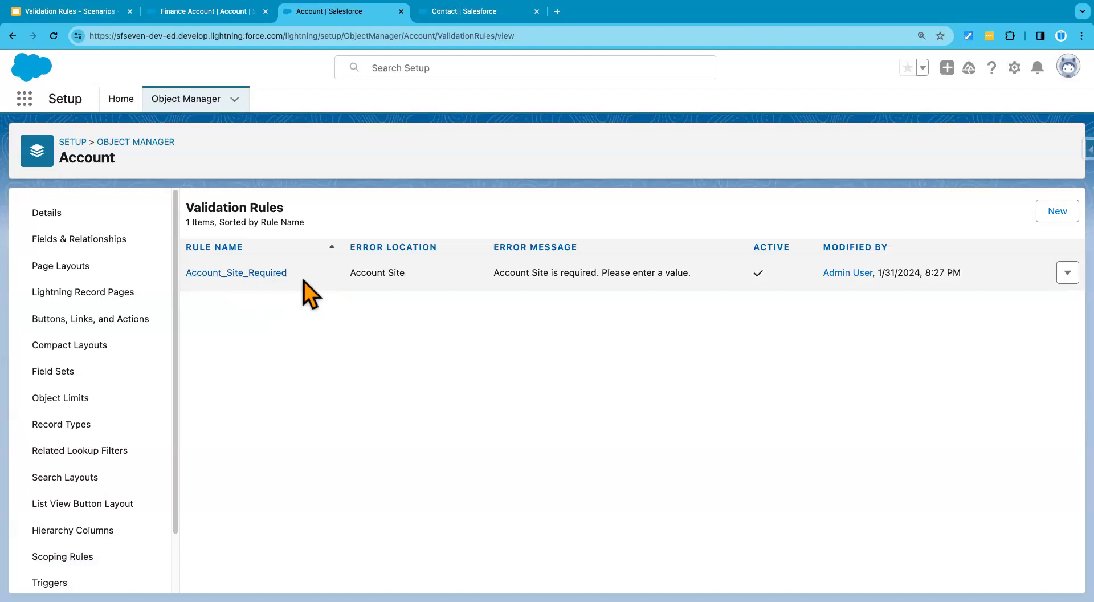
# Start a new Account validation rule and enter the rule name "Account Number and Website Required".
pyautogui.click(1054, 214)
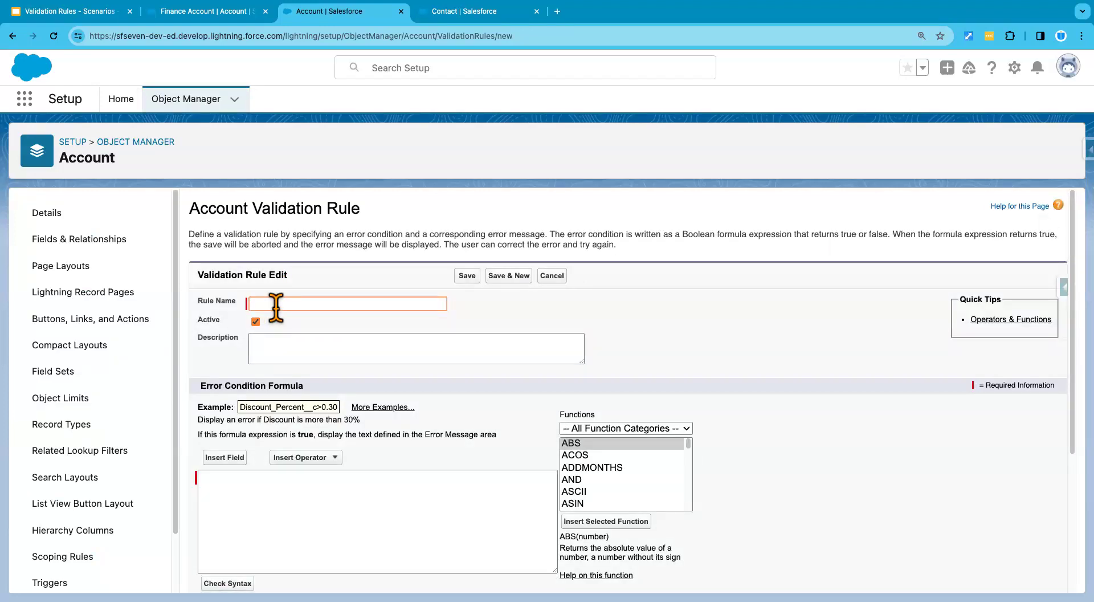
pyautogui.write('Account Num')
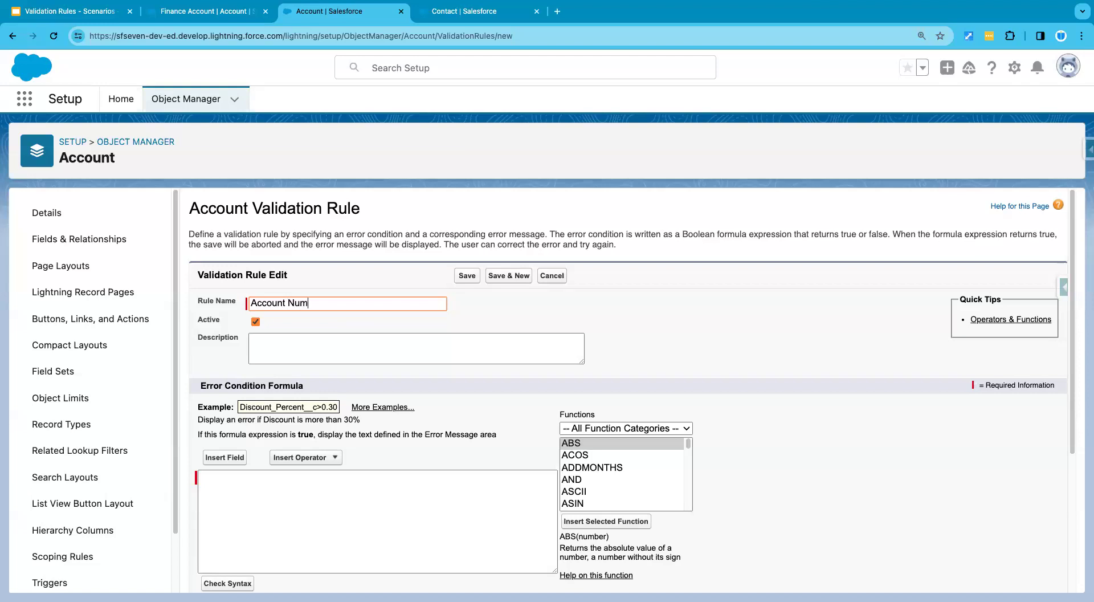
pyautogui.write('ber a')
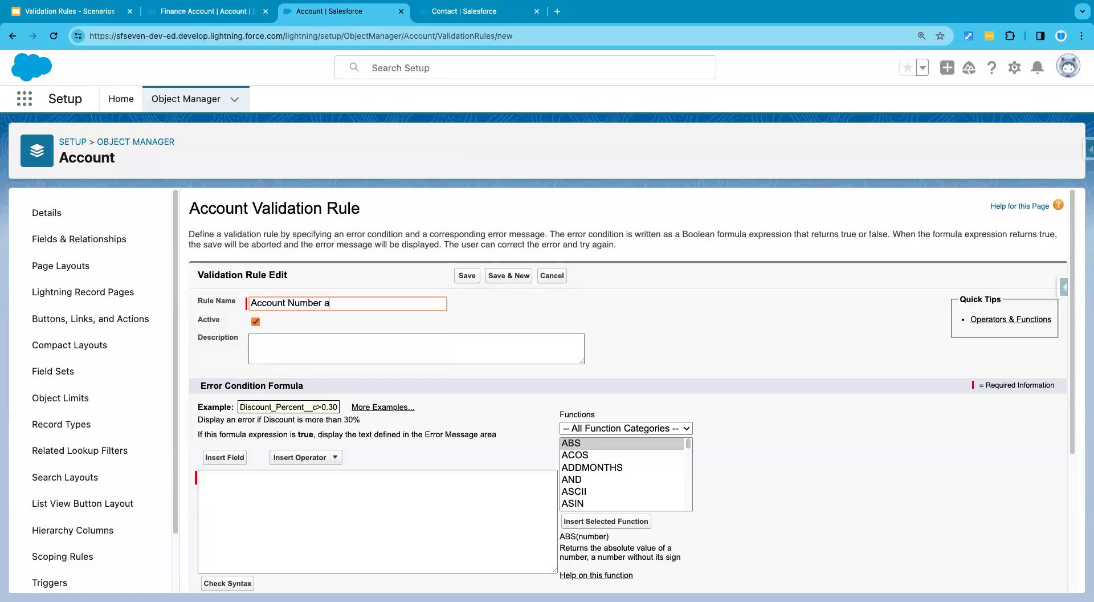
pyautogui.write('nd Website Required')
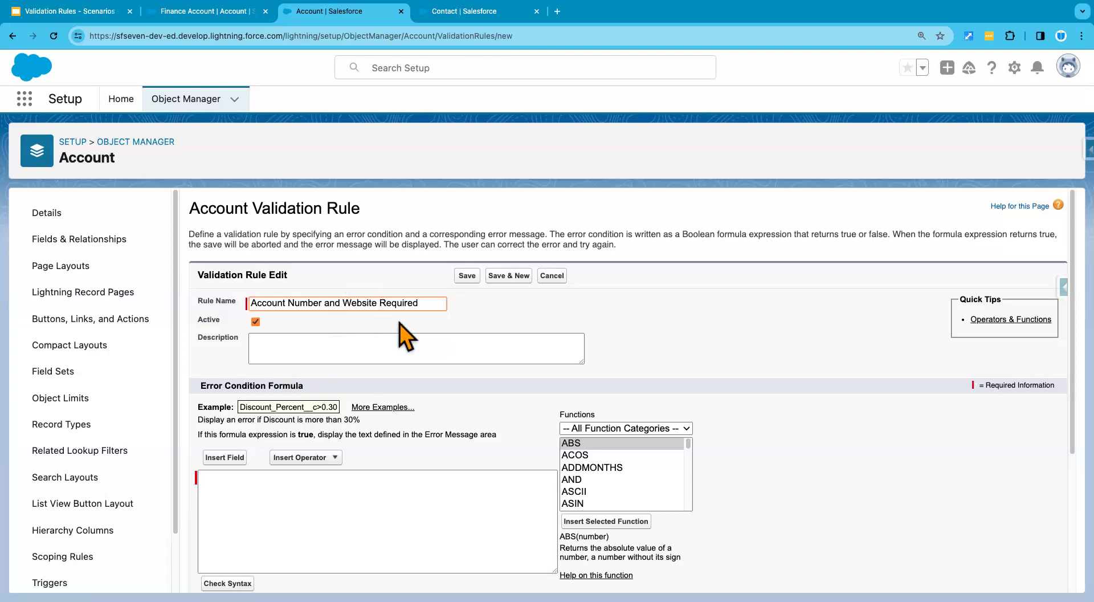
pyautogui.tripleClick(375, 302)
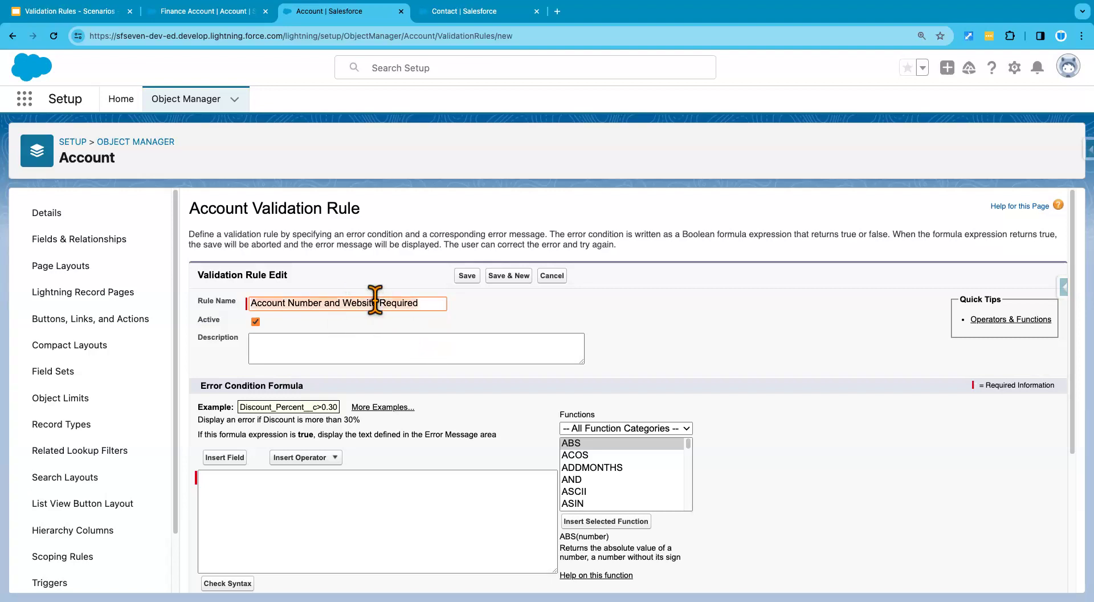
# Look up the description of the OR function for the error condition formula.
pyautogui.click(341, 513)
pyautogui.scroll(-1, 335, 513)
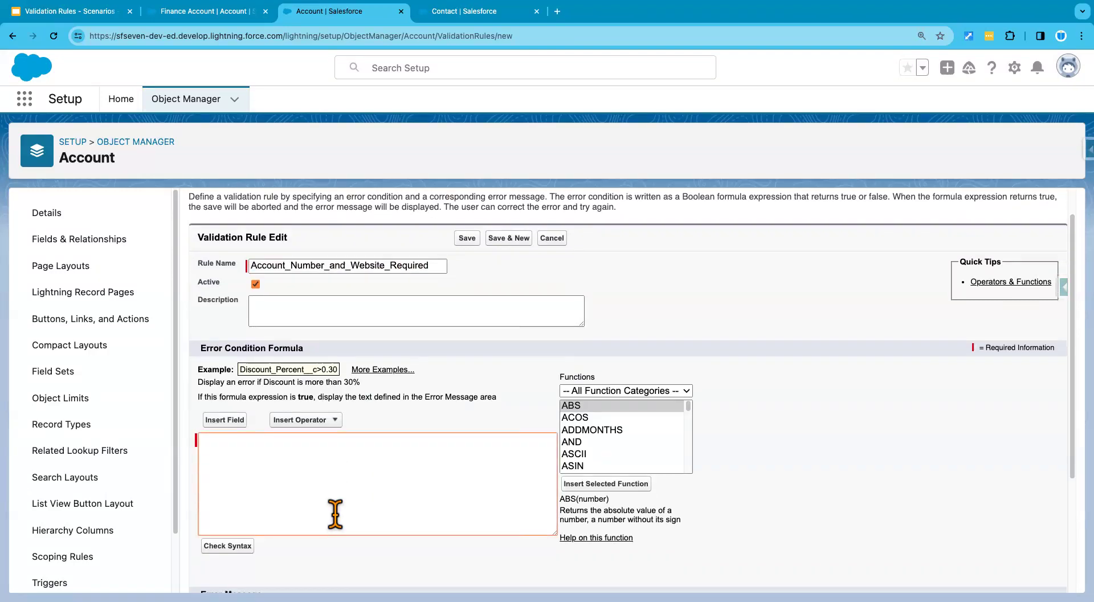
pyautogui.scroll(-1, 395, 453)
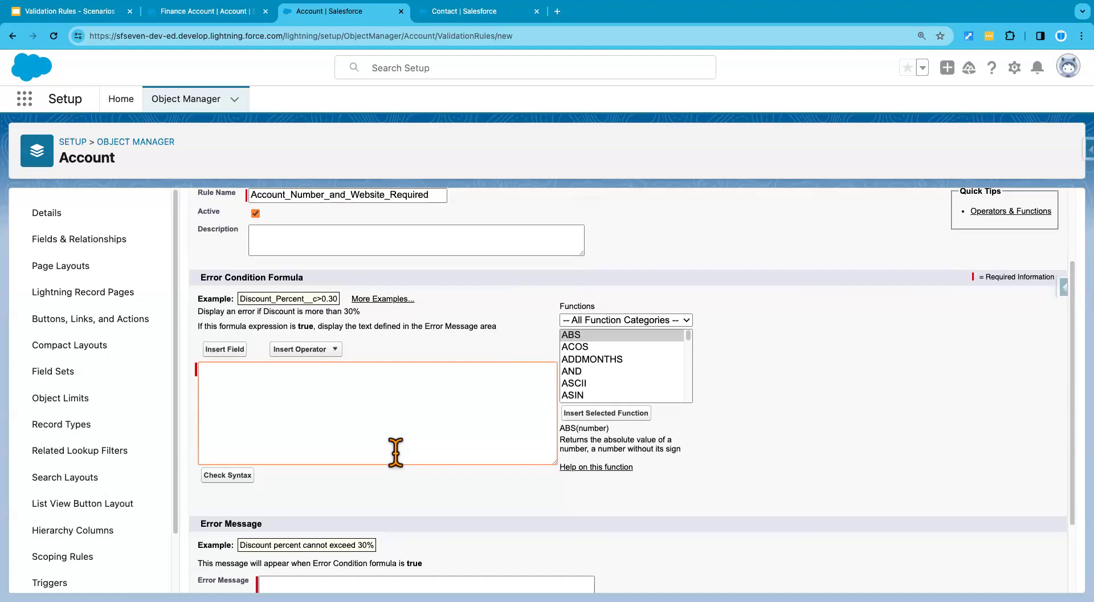
pyautogui.click(585, 362)
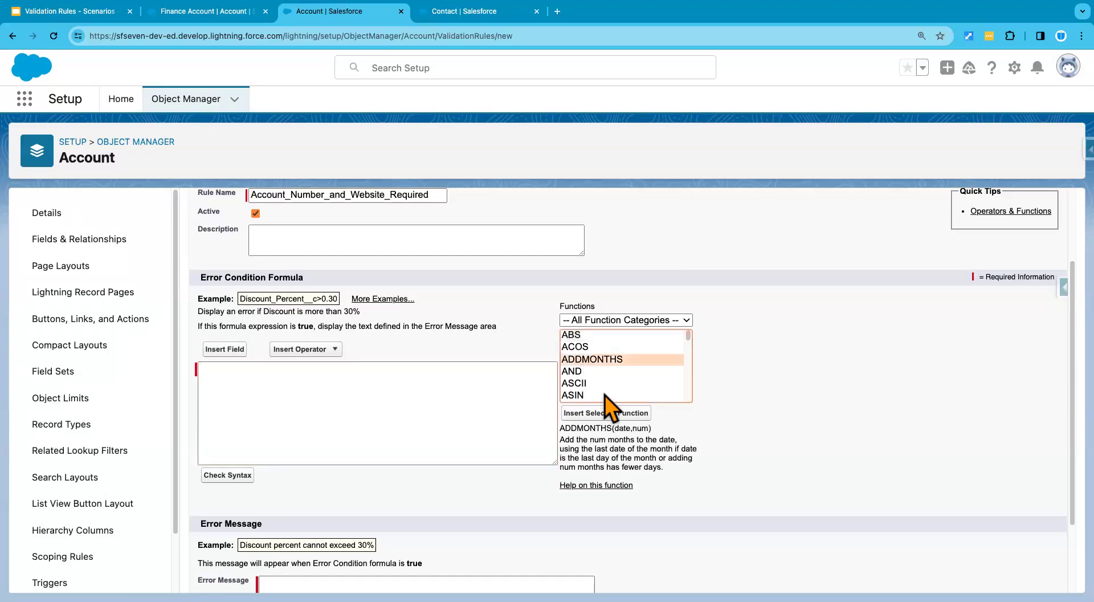
pyautogui.press('o')
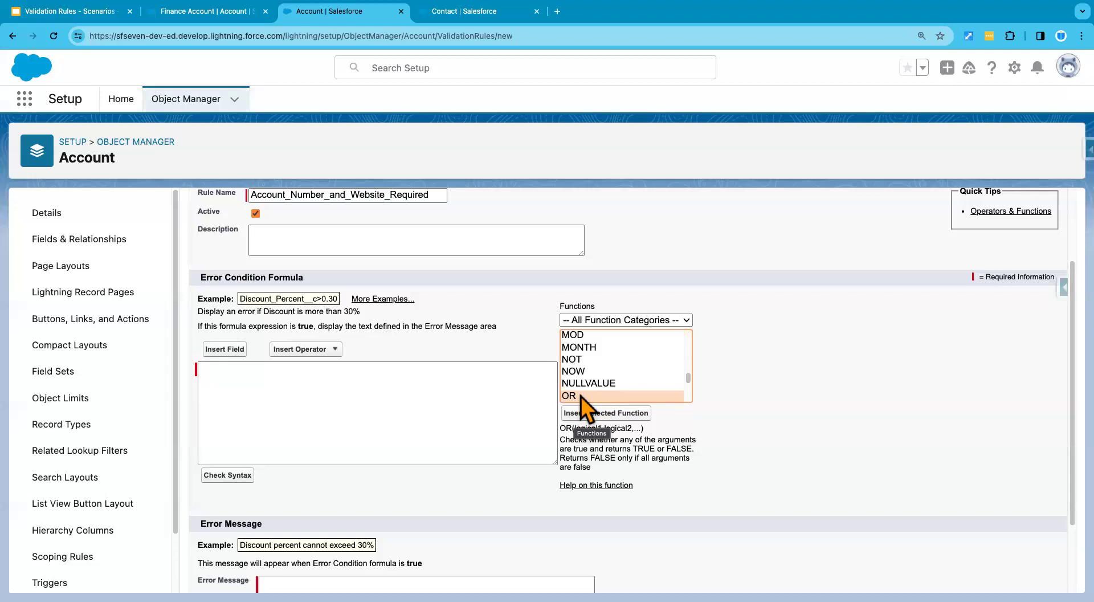
pyautogui.click(268, 395)
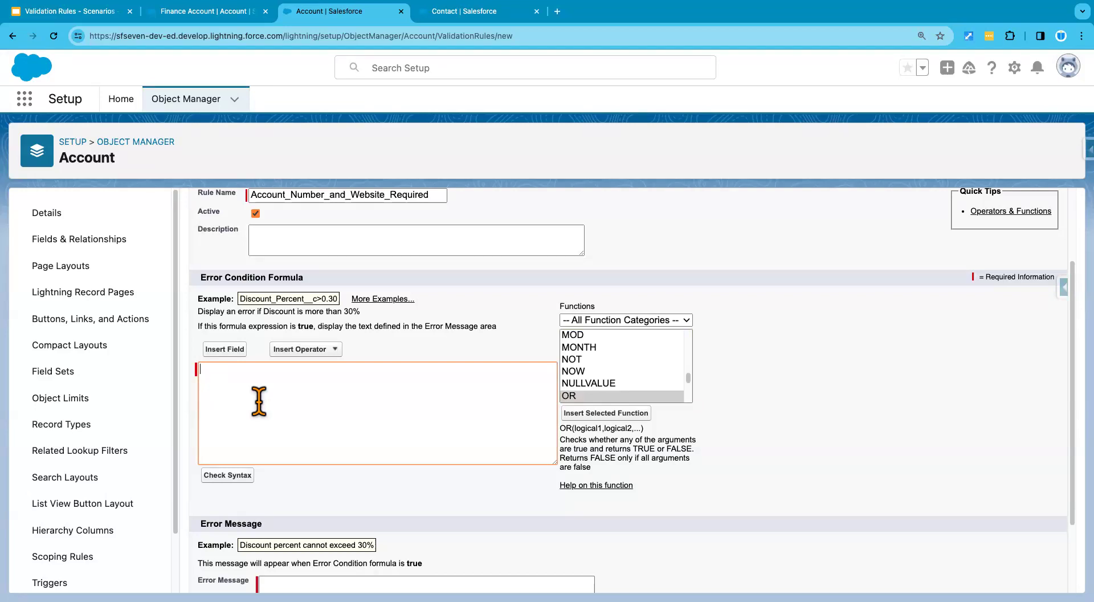
# Insert the ISBLANK function into the error condition formula.
pyautogui.click(576, 372)
pyautogui.press('i')
pyautogui.click(576, 371)
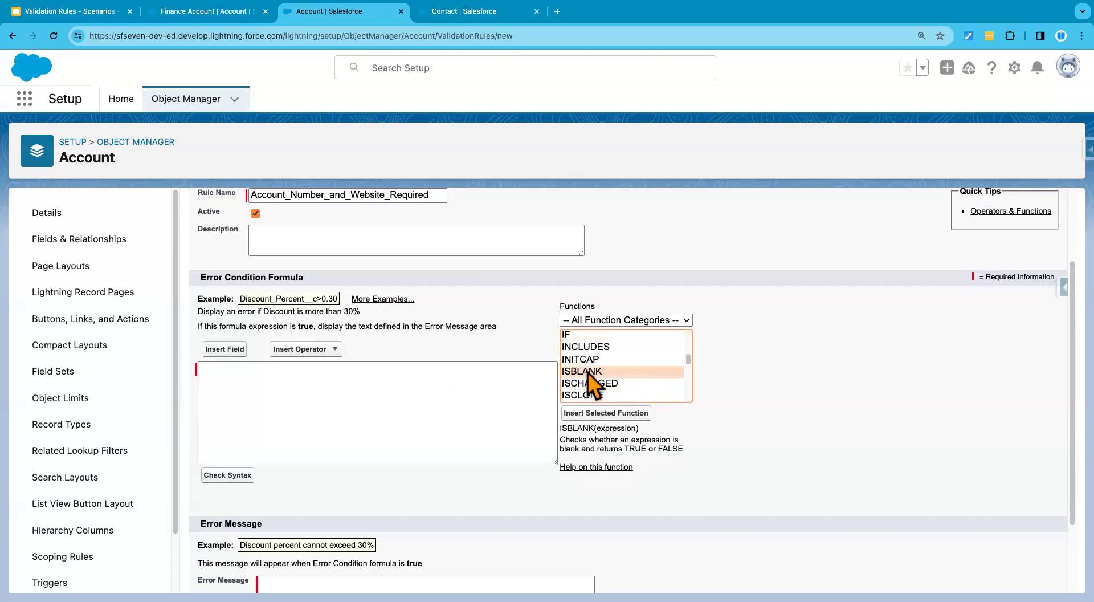
pyautogui.click(595, 412)
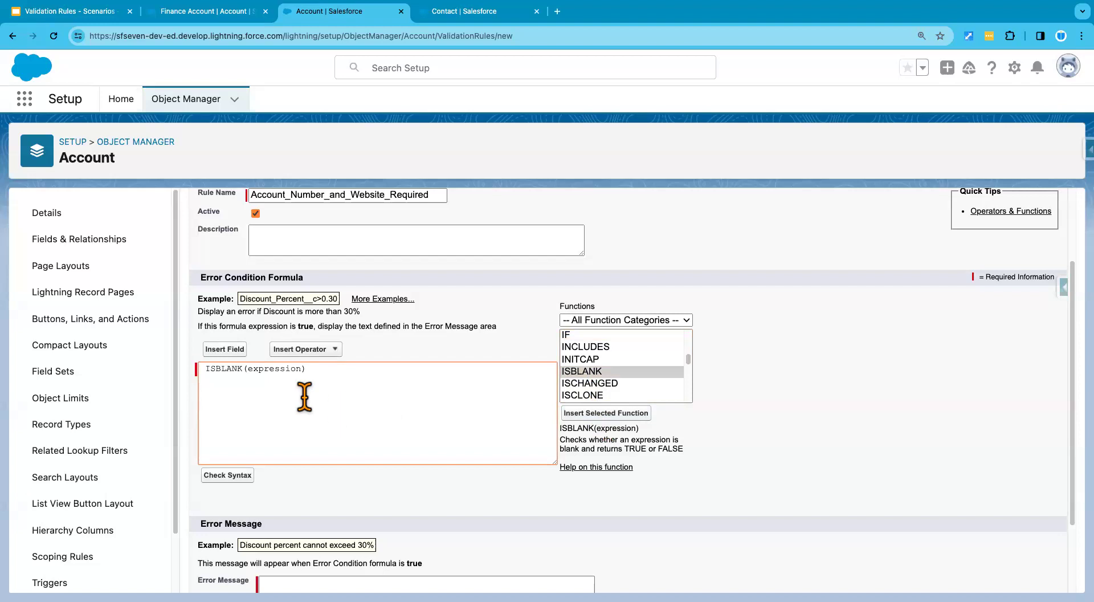
# Replace the ISBLANK function's expression placeholder with the Account Number field.
pyautogui.doubleClick(263, 368)
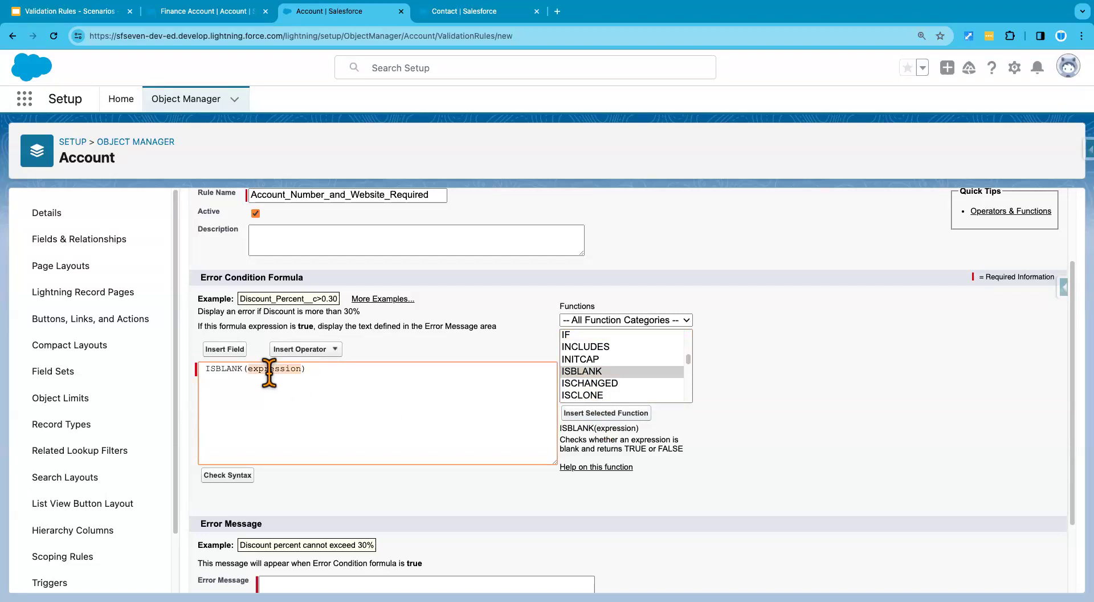
pyautogui.click(226, 350)
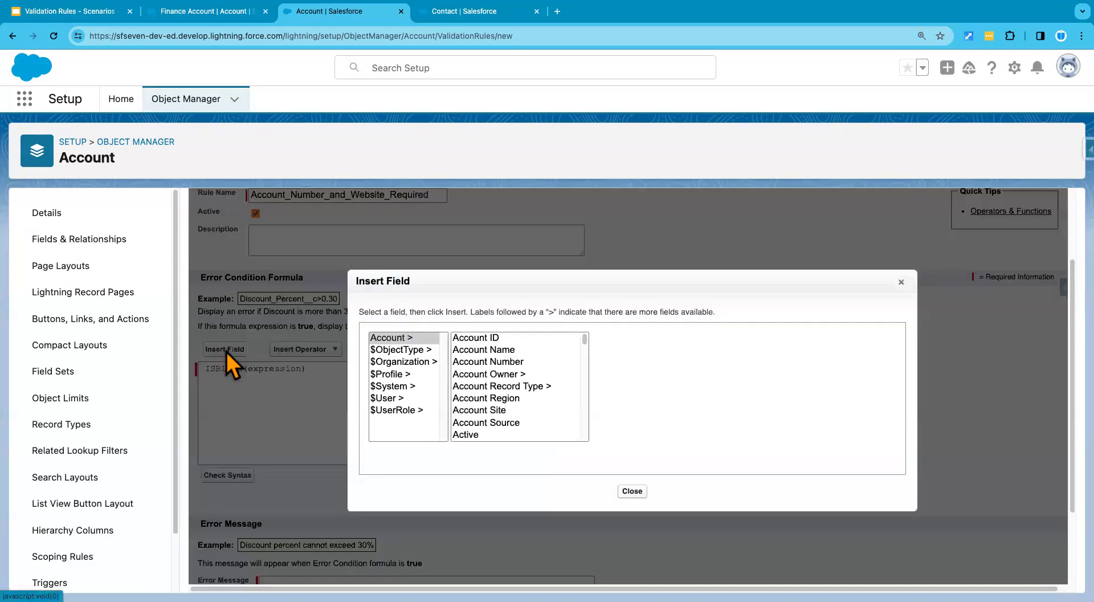
pyautogui.click(494, 361)
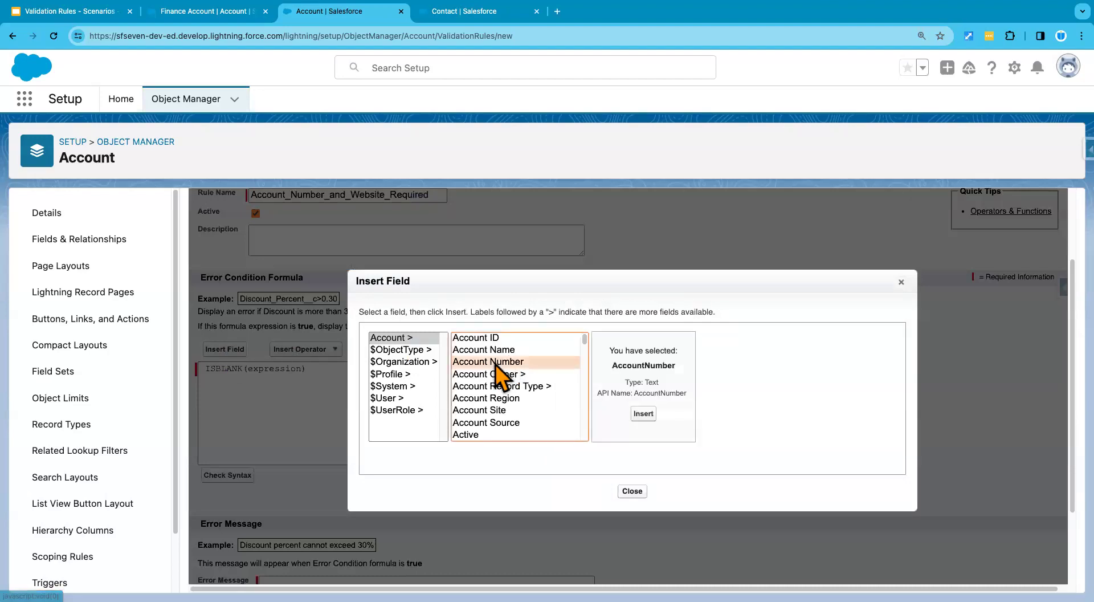
pyautogui.click(643, 413)
pyautogui.click(364, 377)
pyautogui.moveTo(339, 369); pyautogui.dragTo(205, 374)
# Append the || (Or) operator and a second ISBLANK function to the end of the formula.
pyautogui.click(383, 380)
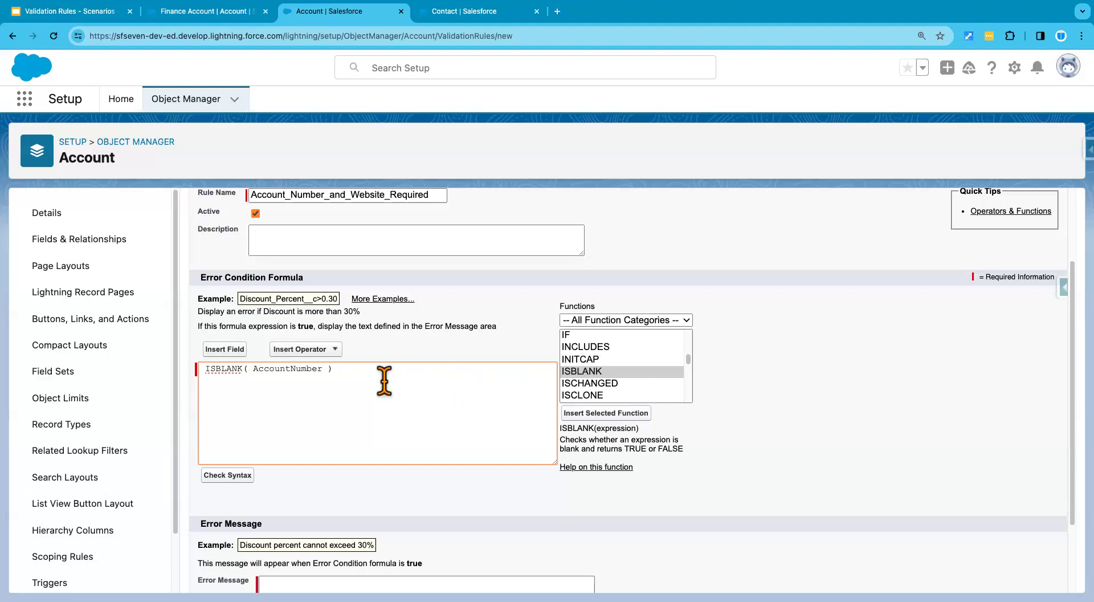
pyautogui.click(330, 349)
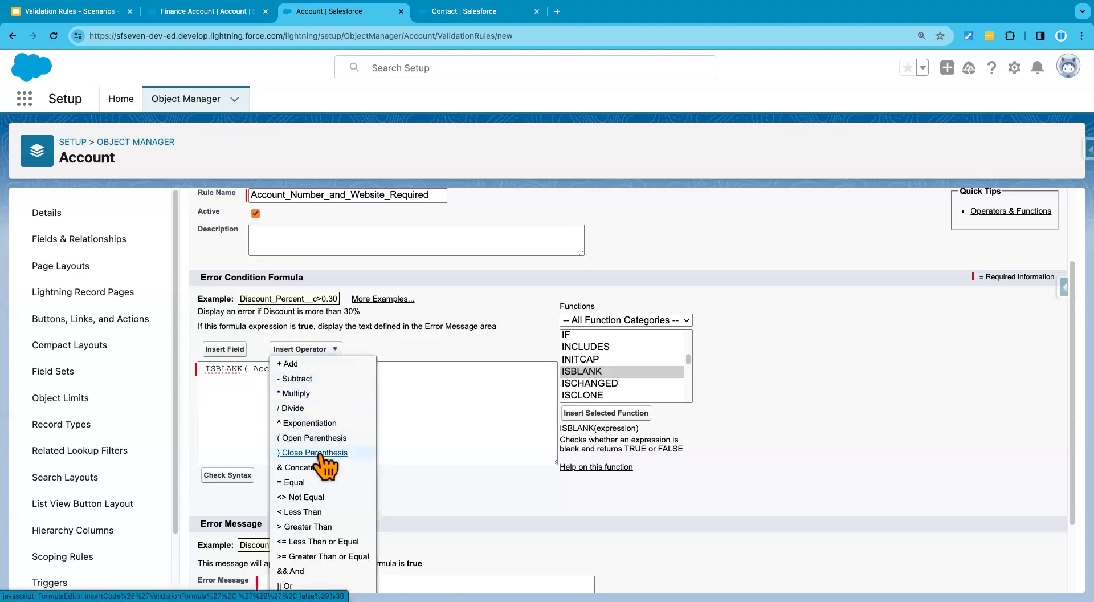
pyautogui.scroll(-1, 310, 502)
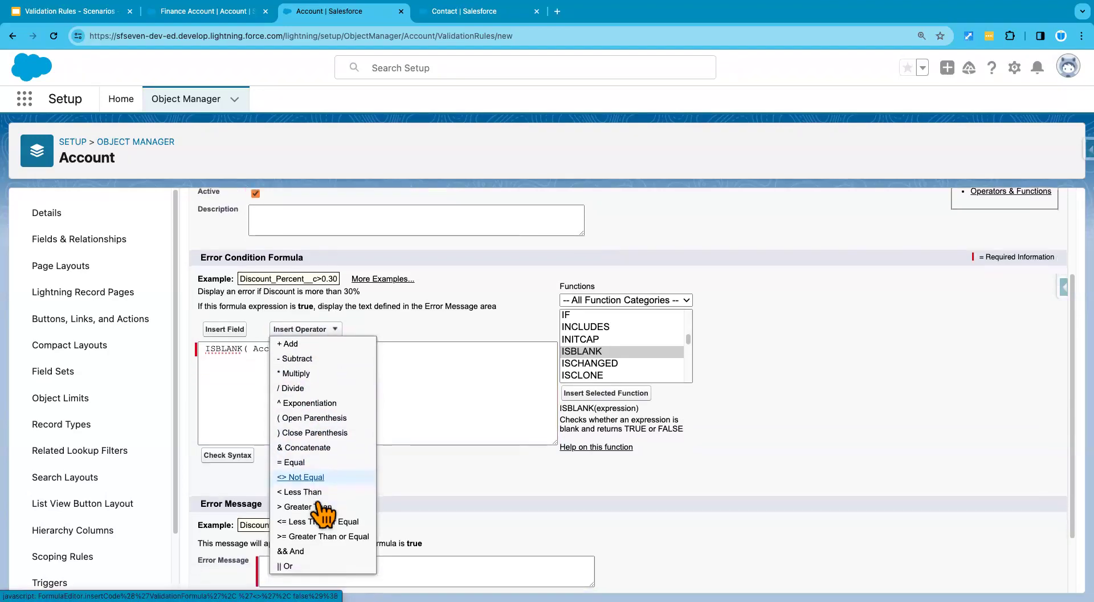
pyautogui.click(287, 566)
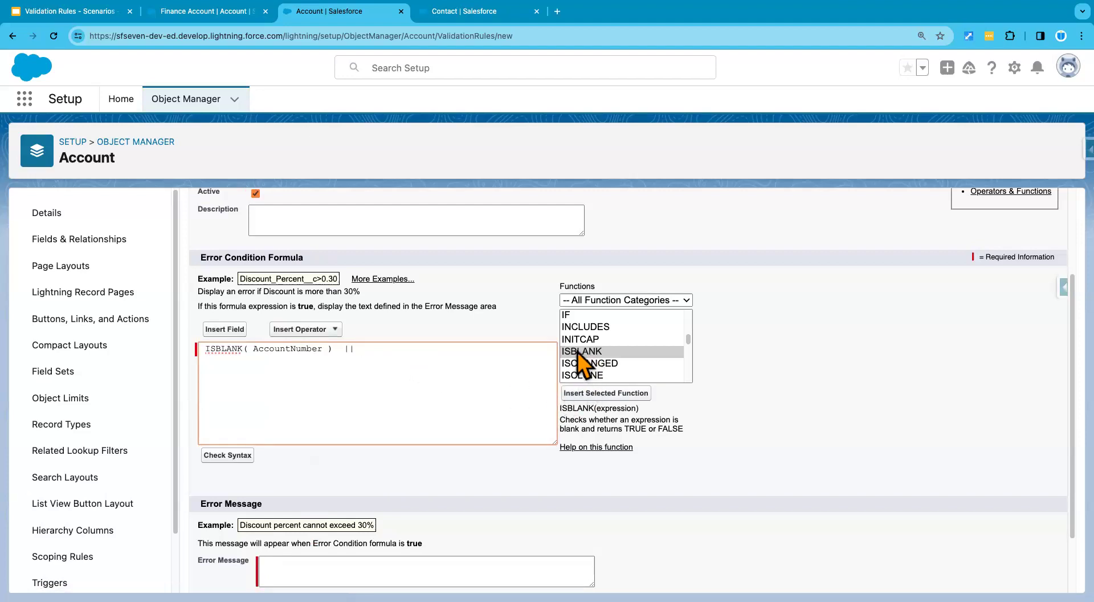
pyautogui.click(576, 394)
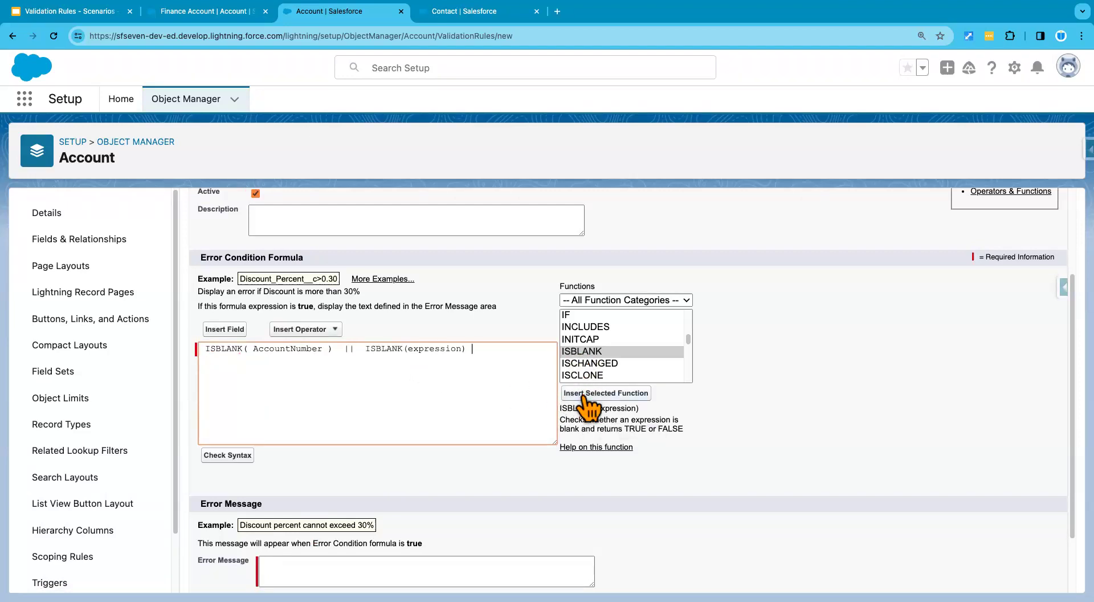
# Replace the expression placeholder in the second ISBLANK function with the Website field.
pyautogui.doubleClick(433, 349)
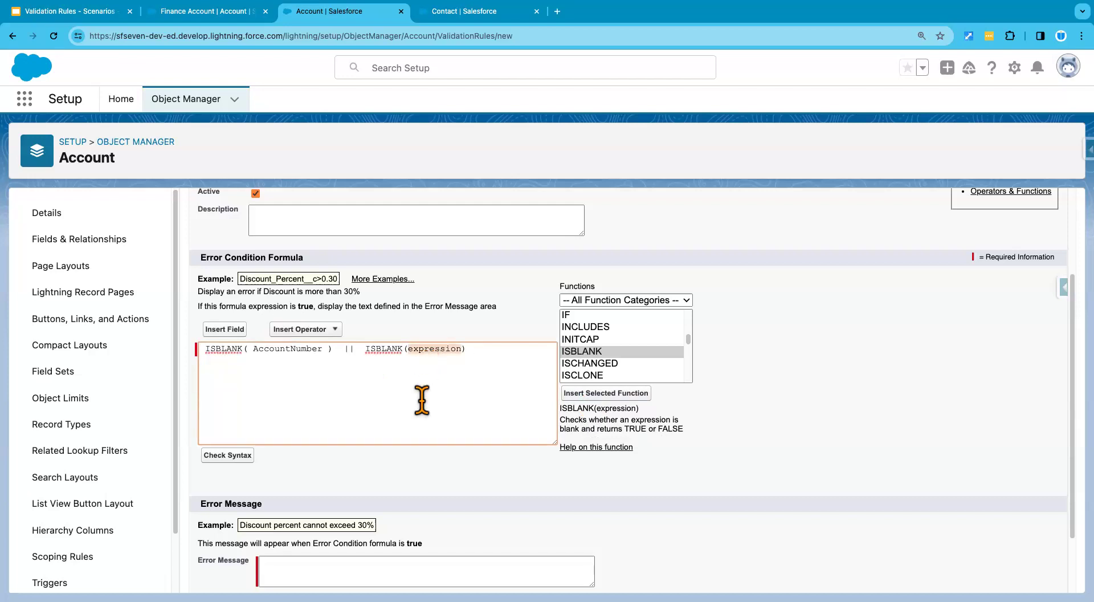
pyautogui.click(229, 330)
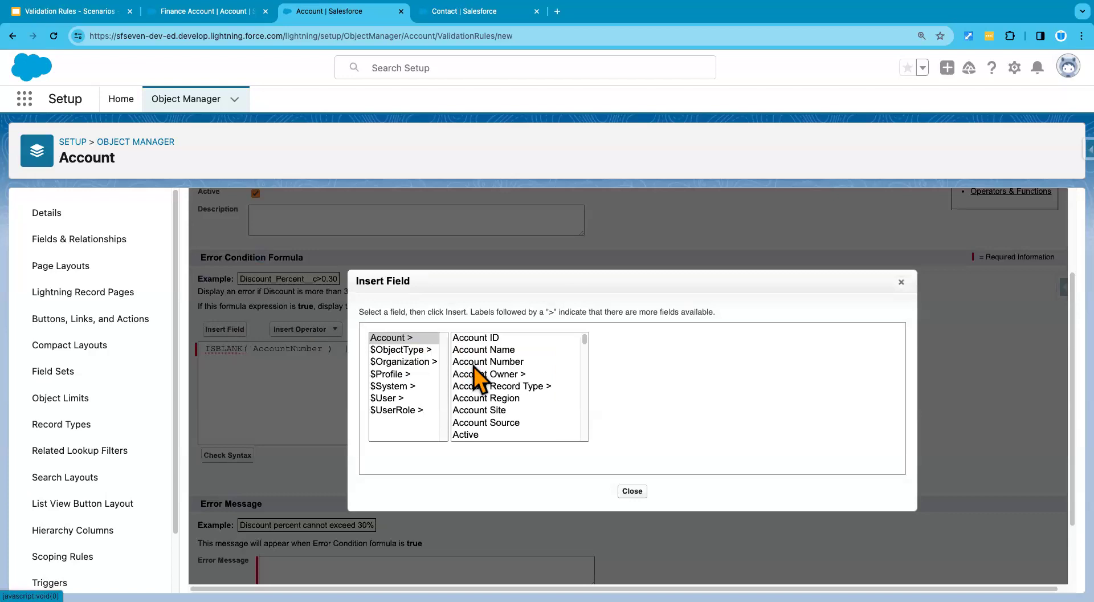
pyautogui.scroll(-5, 528, 428)
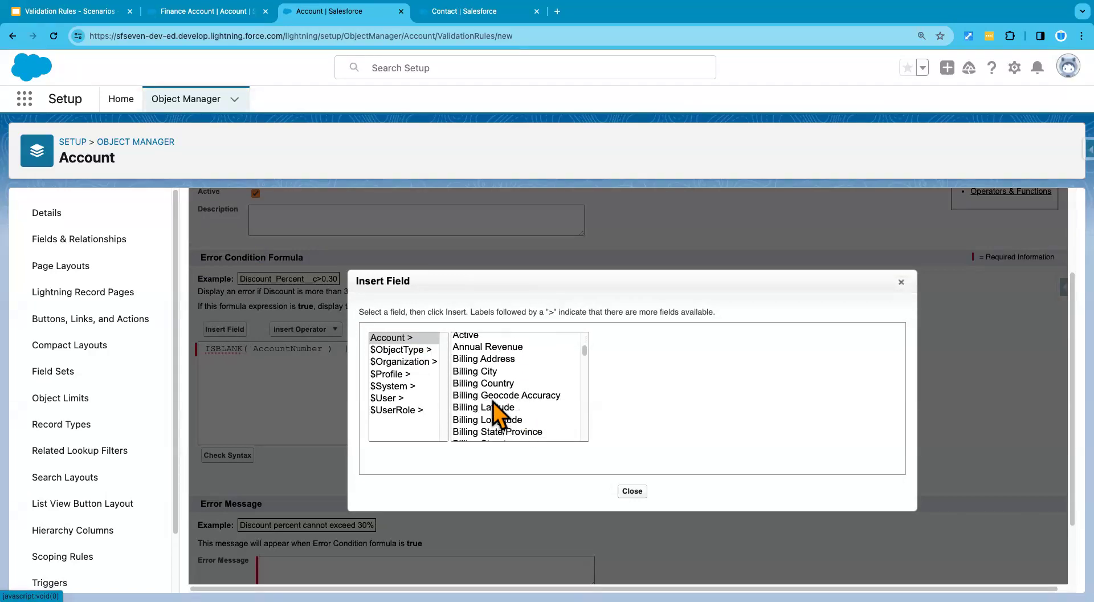
pyautogui.click(494, 398)
pyautogui.press('w')
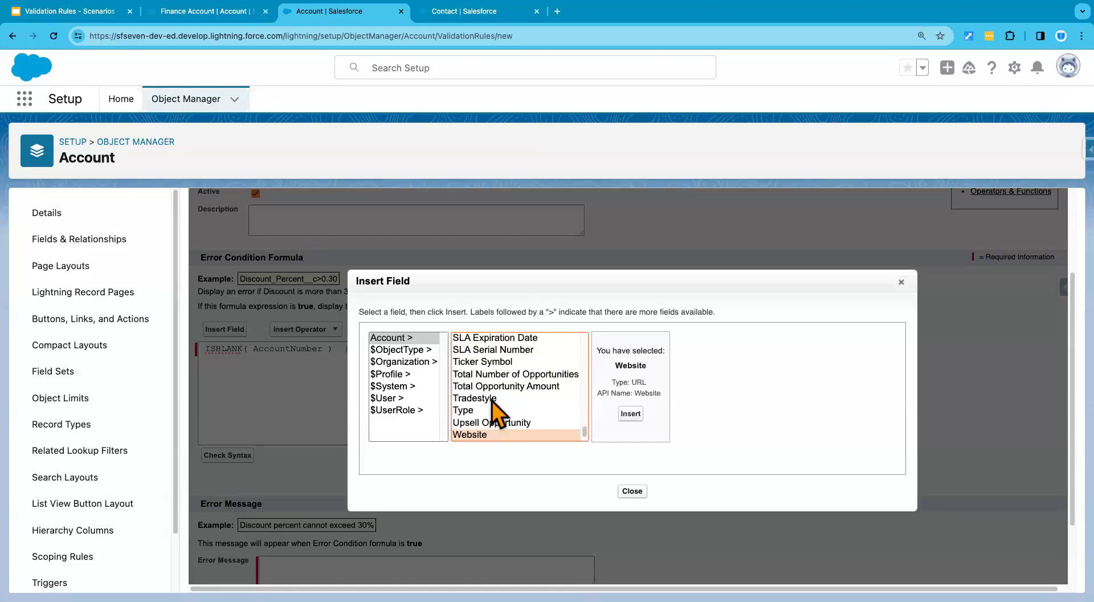
pyautogui.click(631, 413)
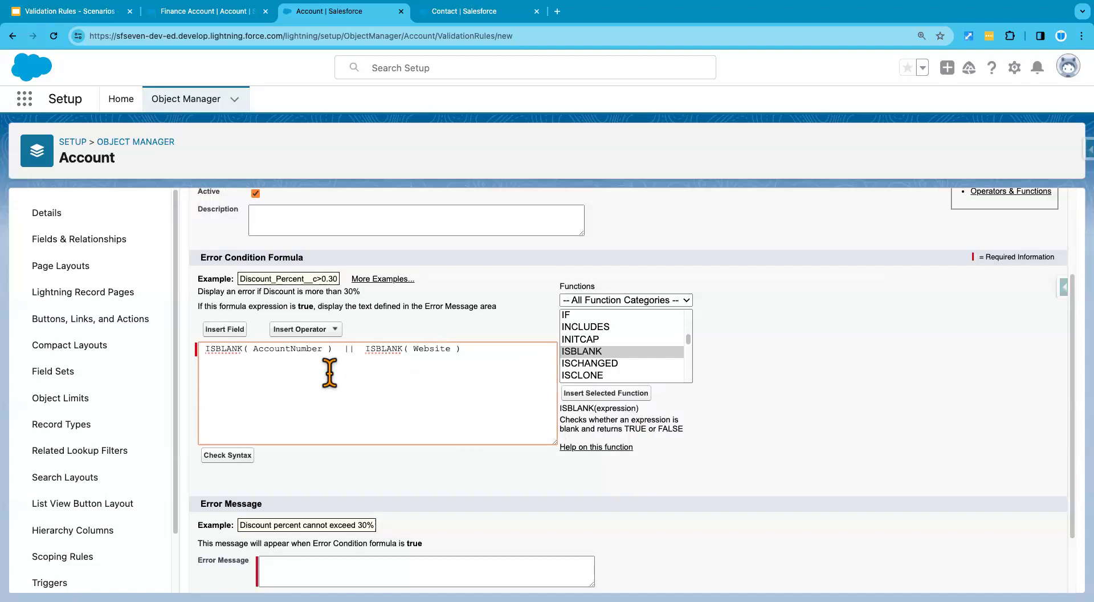
pyautogui.moveTo(333, 351); pyautogui.dragTo(208, 352)
pyautogui.doubleClick(285, 352)
pyautogui.click(439, 352)
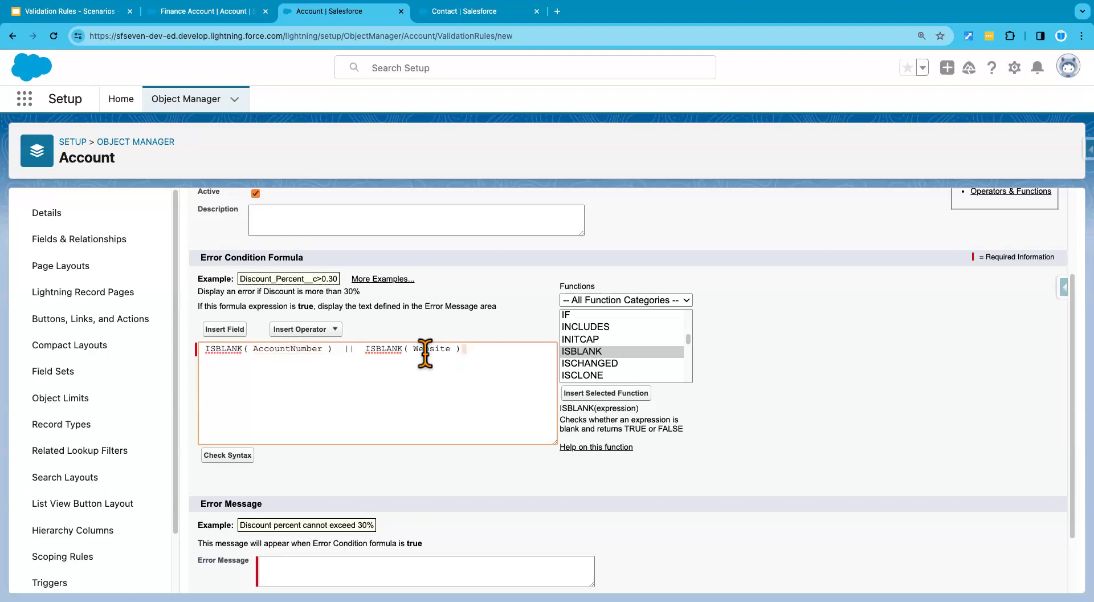
# Enter "Account Number and Website are required." as the validation rule's error message.
pyautogui.doubleClick(433, 348)
pyautogui.scroll(-3, 435, 418)
pyautogui.click(341, 485)
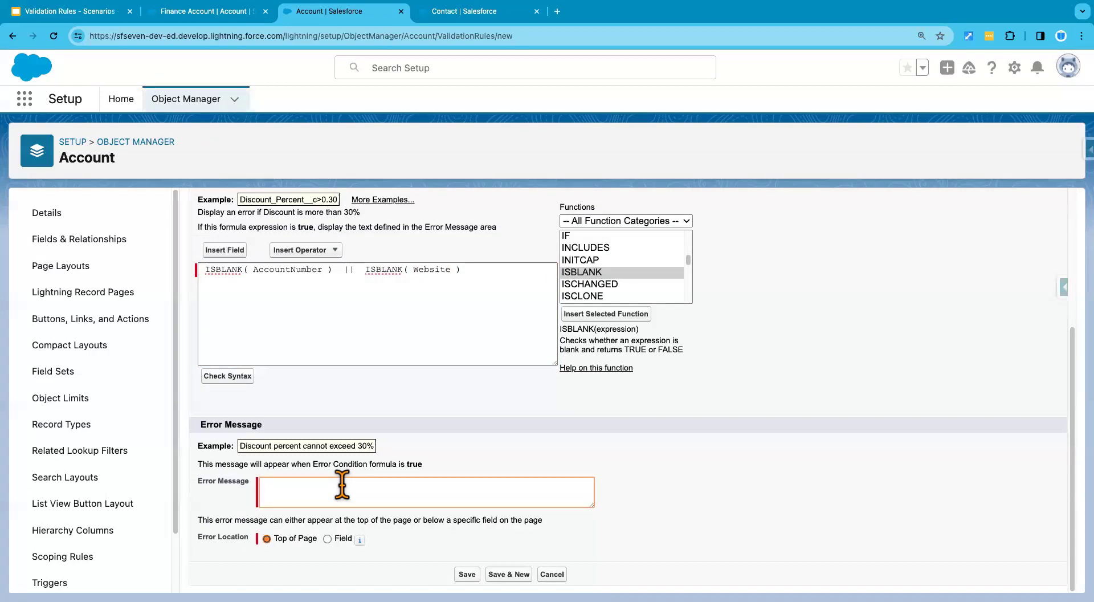
pyautogui.write('Account Number and Website are required.')
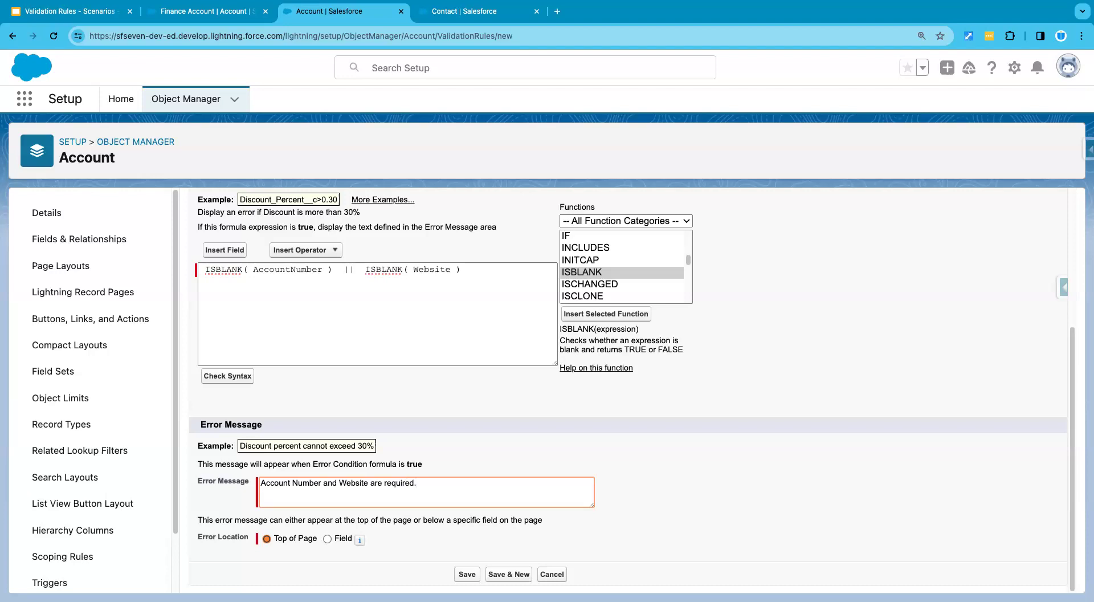
# Set the error location to Top of Page and save the validation rule.
pyautogui.moveTo(361, 540)
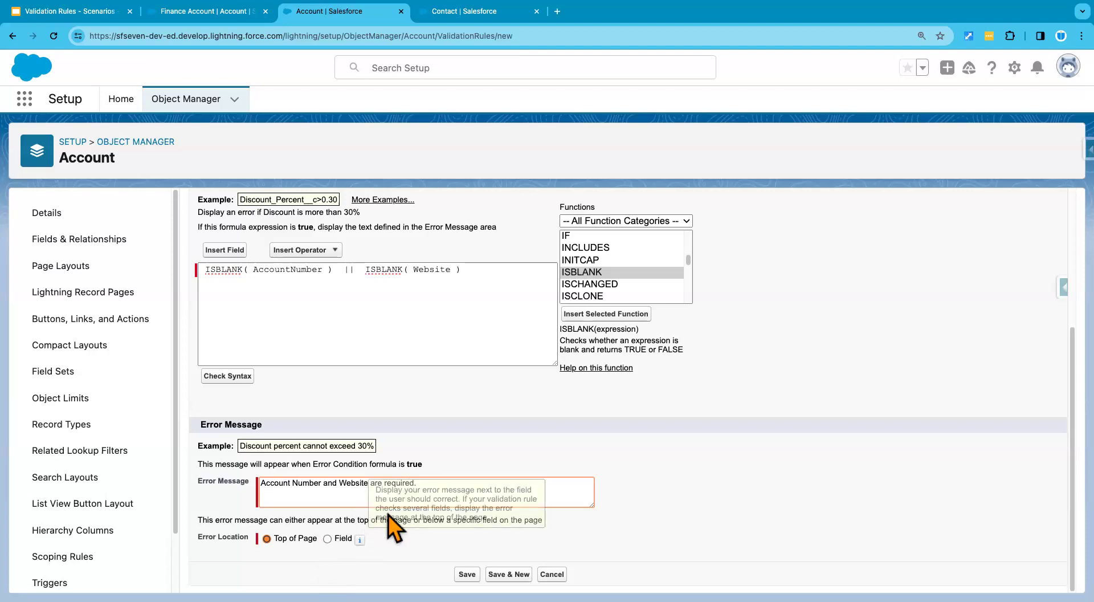
pyautogui.click(327, 539)
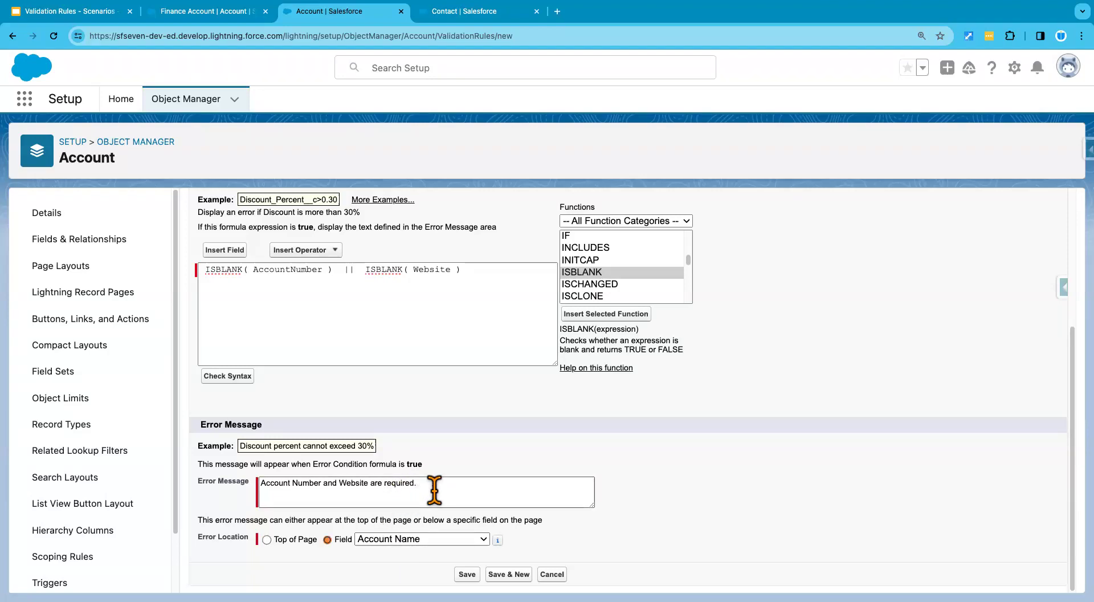
pyautogui.click(389, 541)
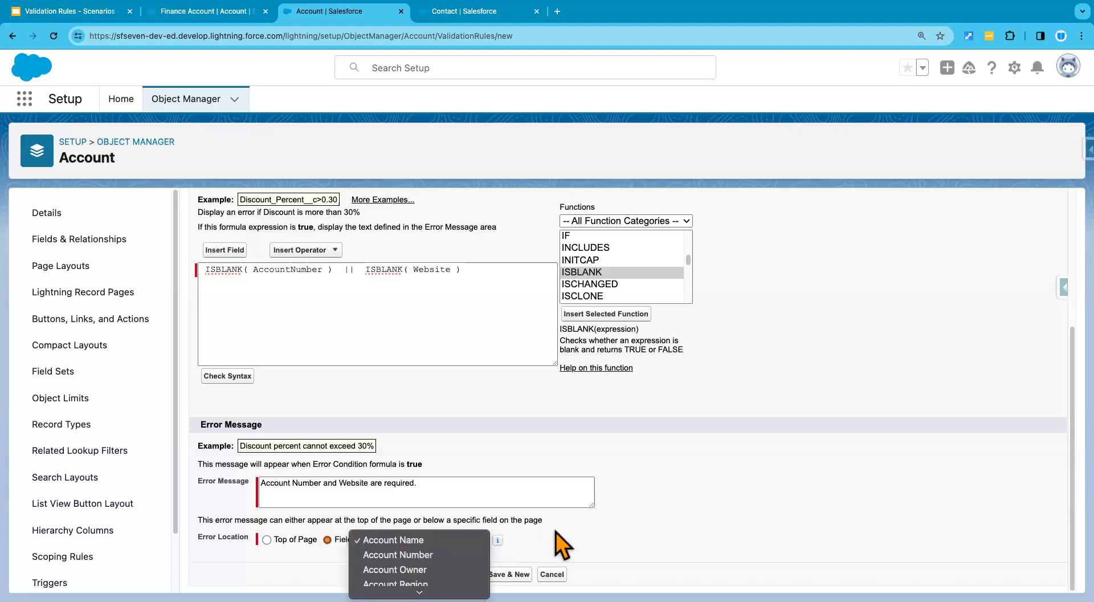
pyautogui.click(564, 544)
pyautogui.click(296, 539)
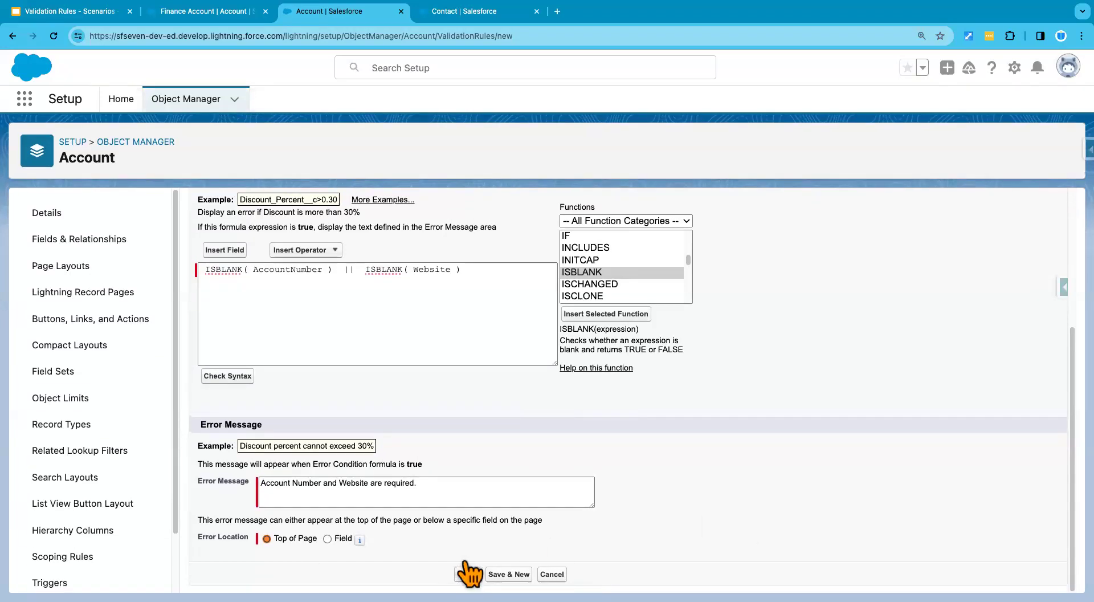
pyautogui.click(468, 573)
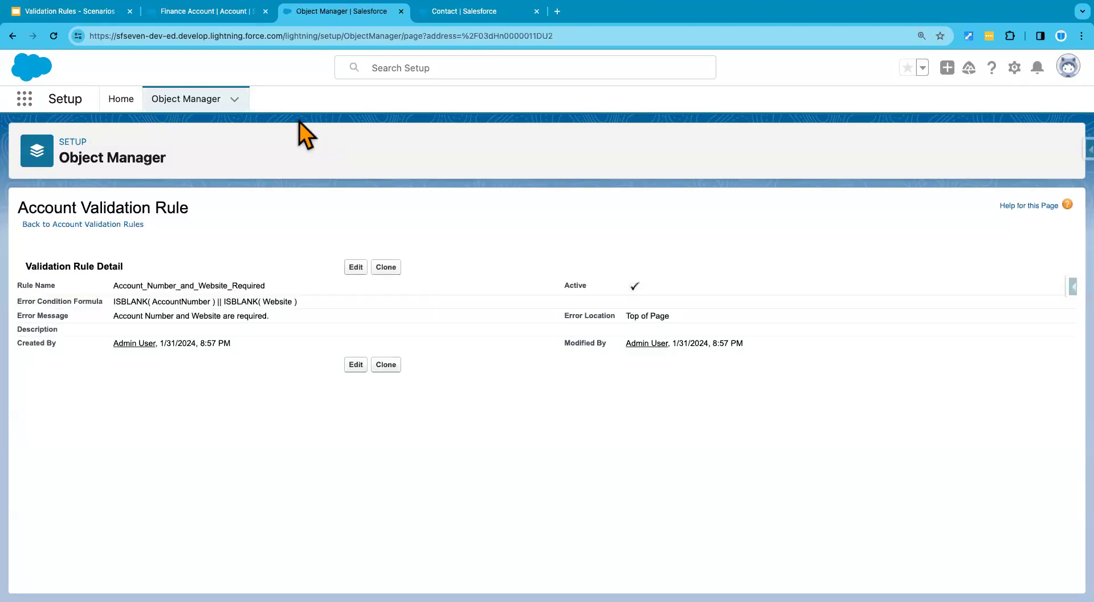
# Switch to the Finance Account record and cancel its open edit.
pyautogui.click(224, 16)
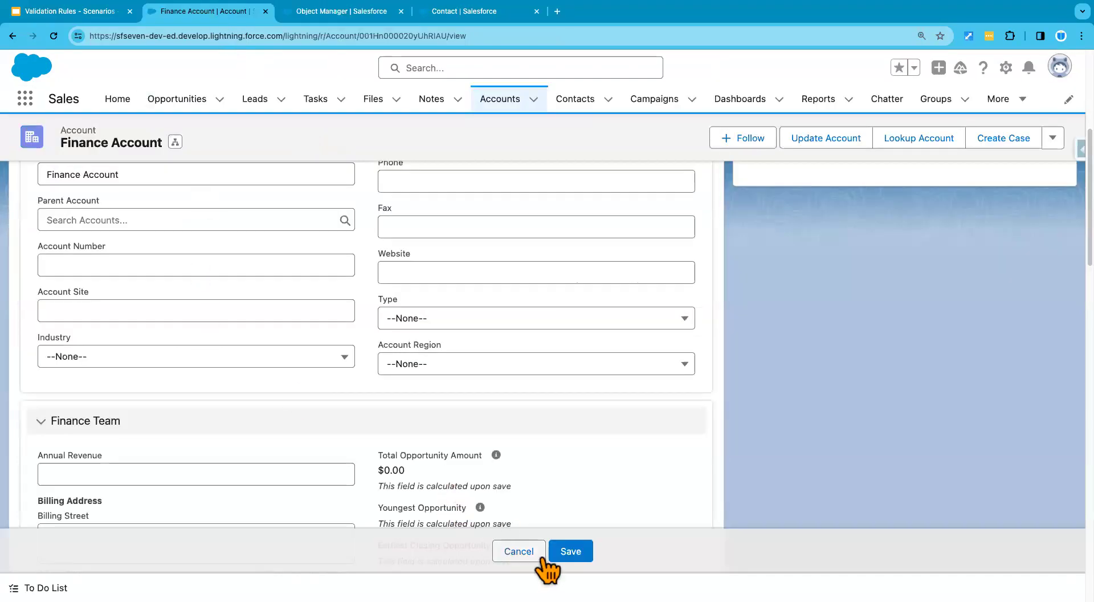
pyautogui.click(518, 551)
pyautogui.scroll(5, 321, 291)
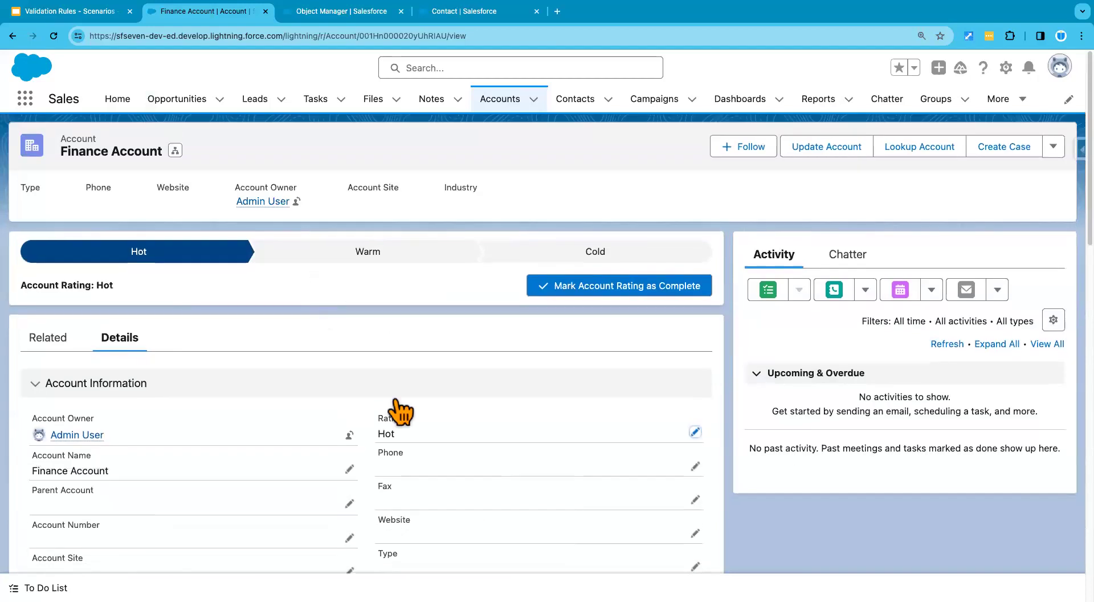
# Edit the Finance Account, change its Rating to Warm, and try to save with Account Number and Website blank.
pyautogui.scroll(-2, 427, 435)
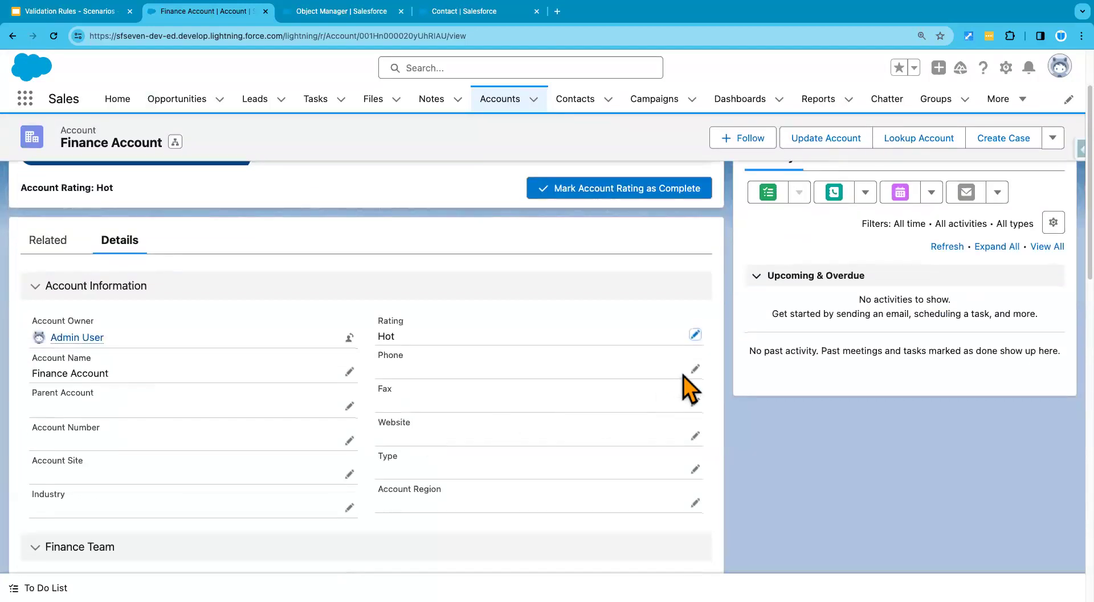
pyautogui.click(695, 403)
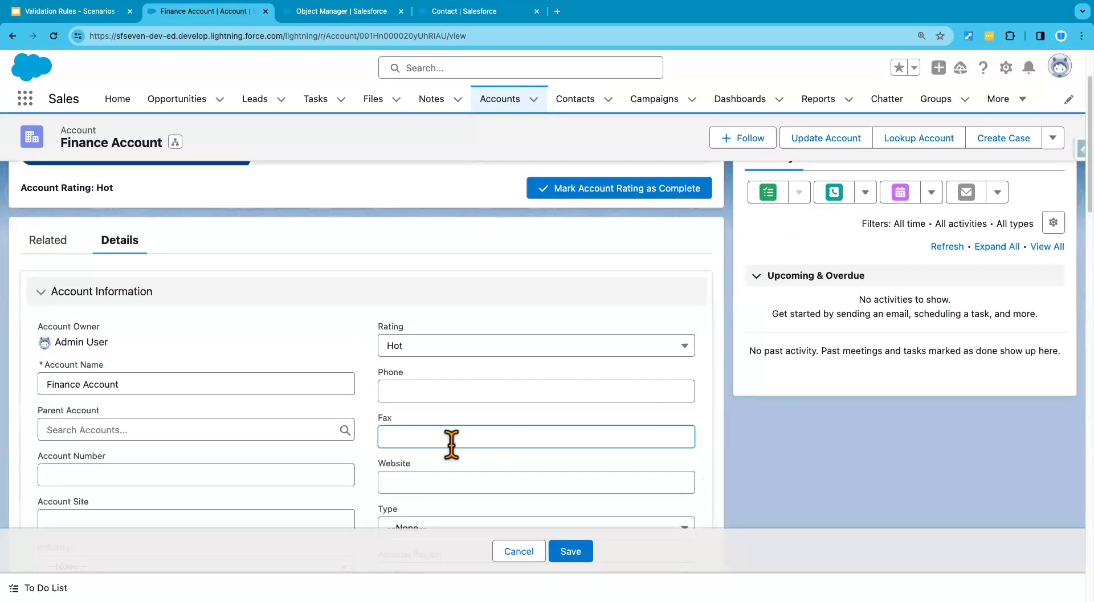
pyautogui.scroll(-2, 454, 450)
pyautogui.click(414, 282)
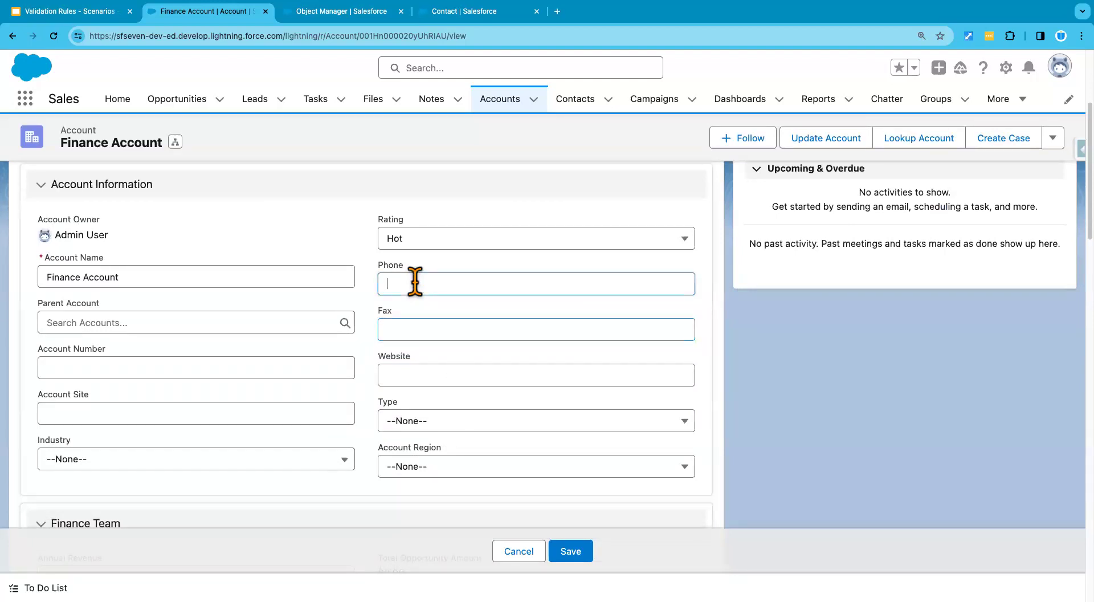
pyautogui.click(429, 245)
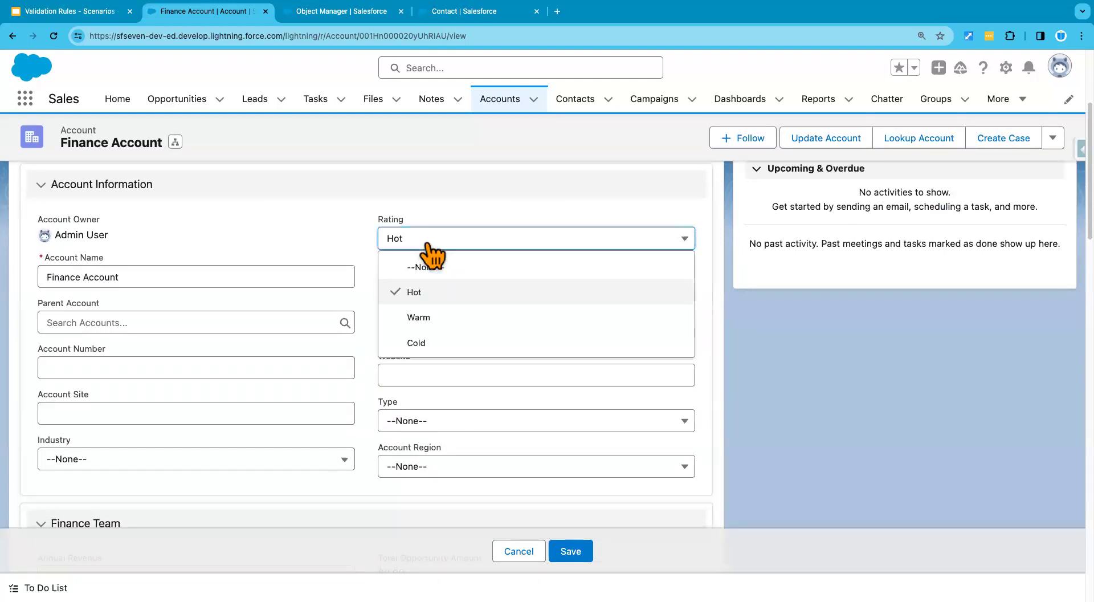
pyautogui.click(439, 315)
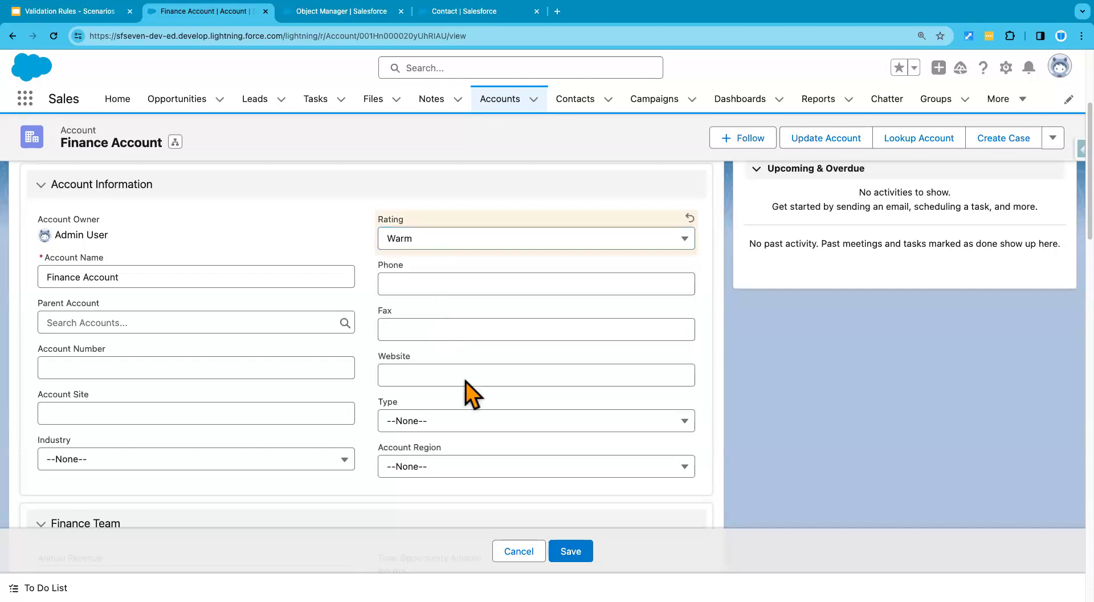
pyautogui.click(577, 558)
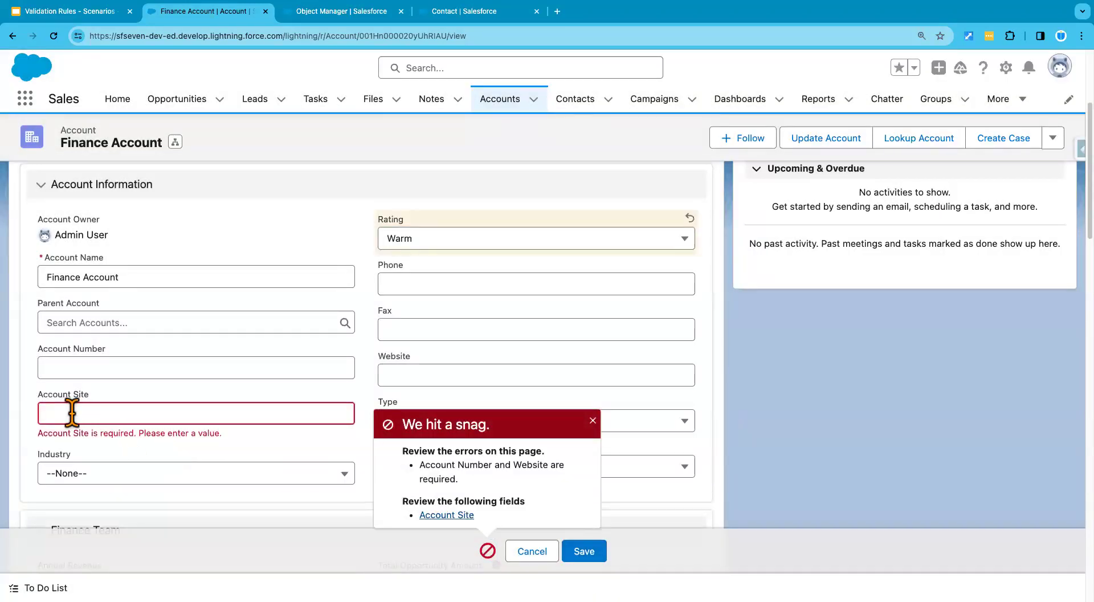
# Review the record's validation errors and open the list of Account validation rules in Setup.
pyautogui.scroll(-3, 139, 413)
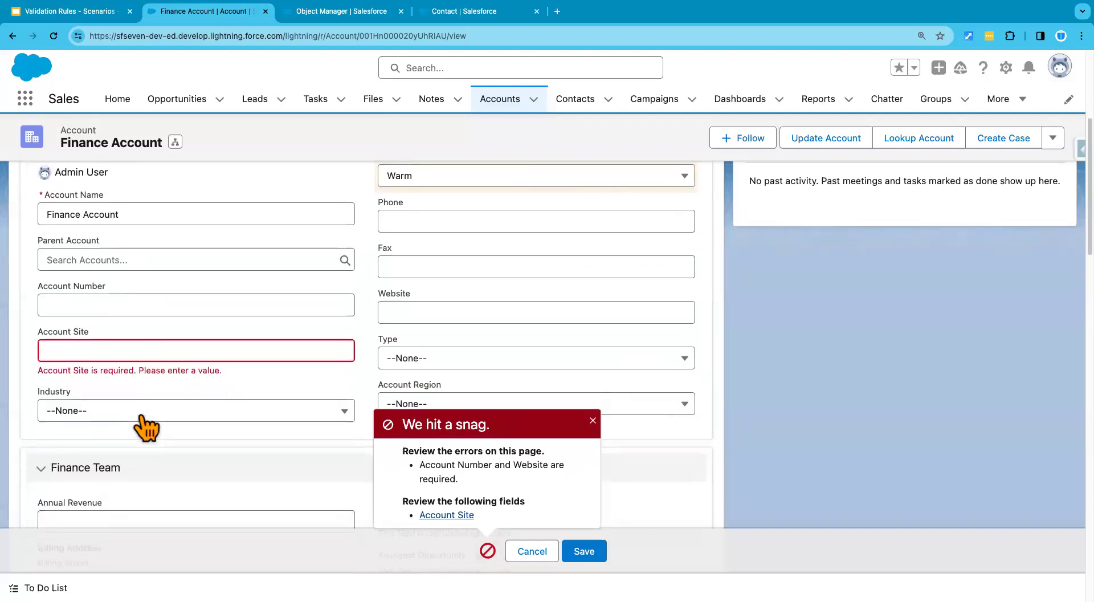
pyautogui.scroll(-2, 146, 428)
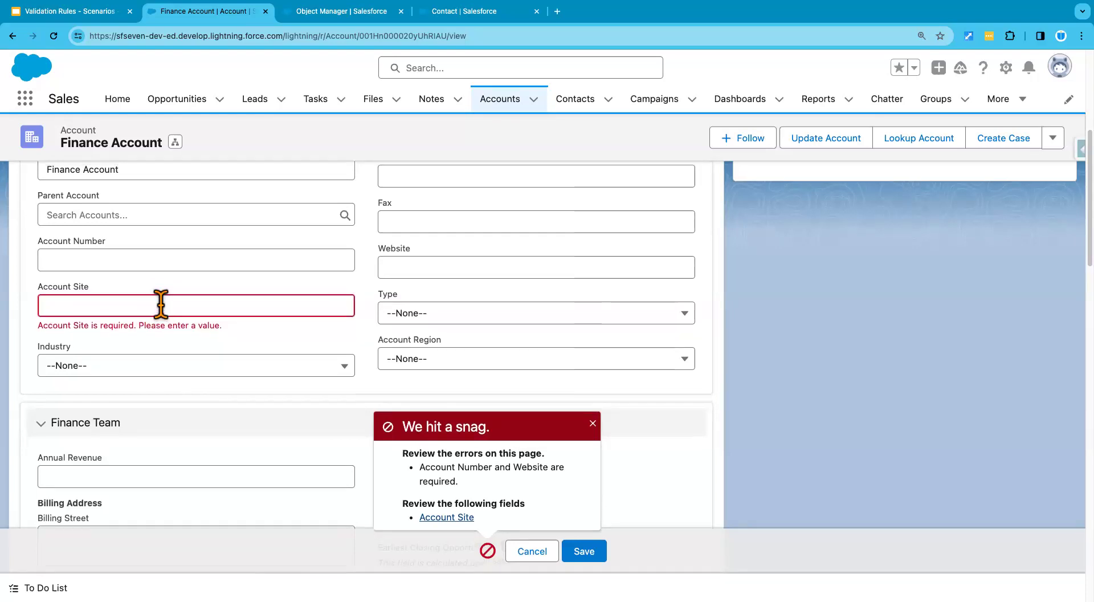
pyautogui.scroll(1, 162, 306)
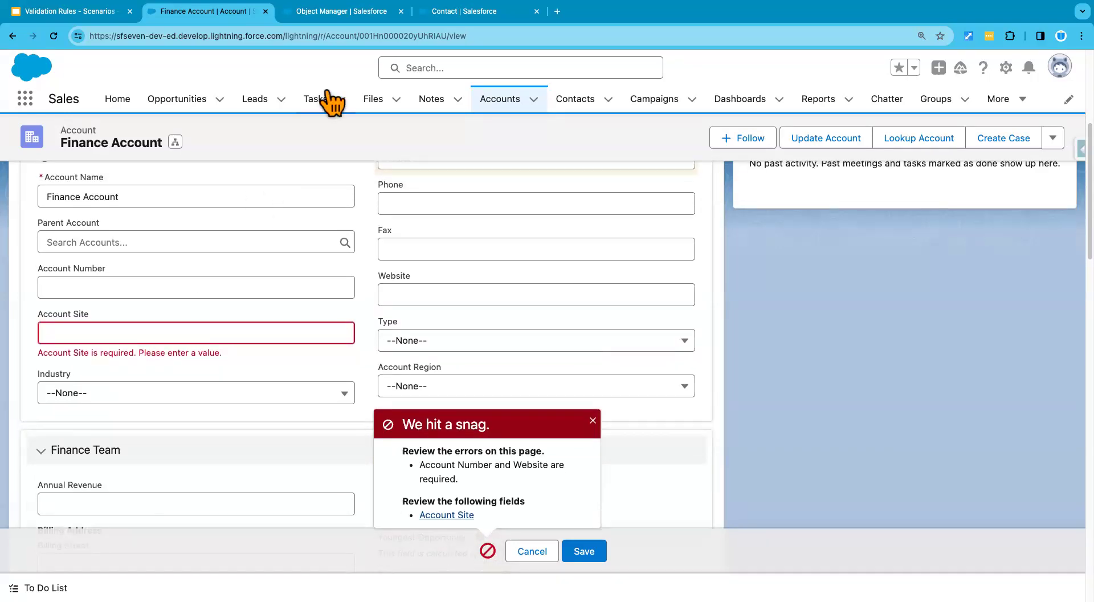
pyautogui.click(360, 23)
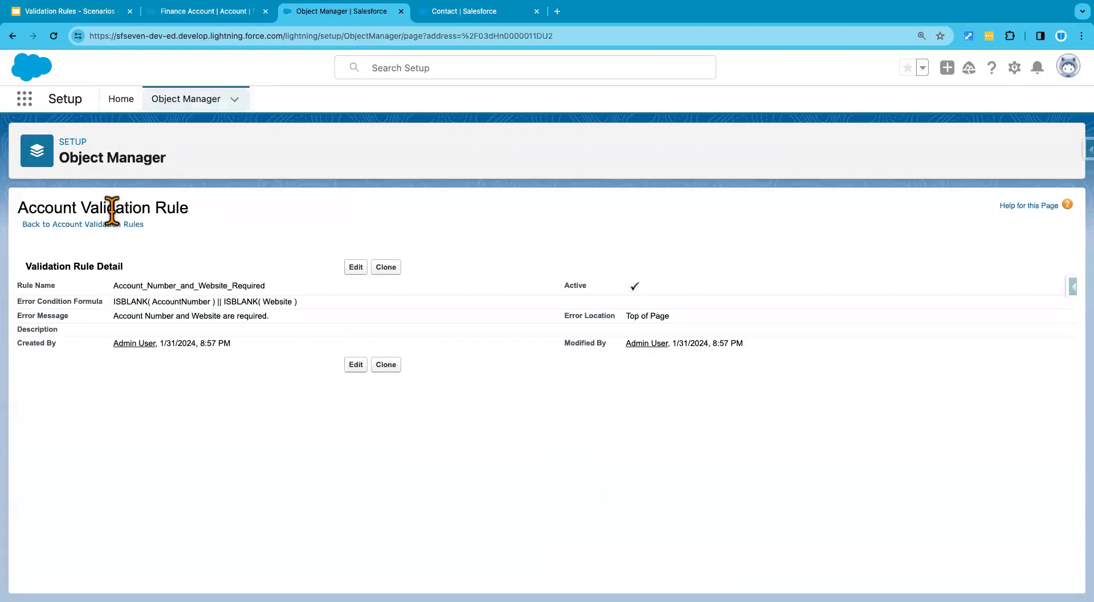
pyautogui.click(83, 228)
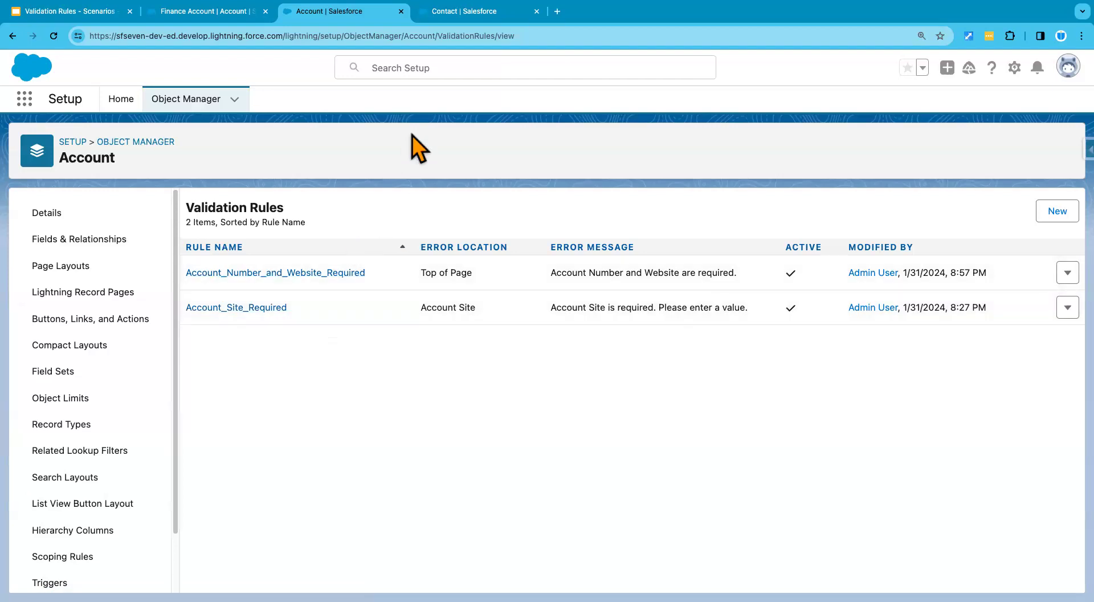
# Set the Finance Account's Account Site to Downtown and try to save the record again.
pyautogui.click(221, 13)
pyautogui.click(206, 332)
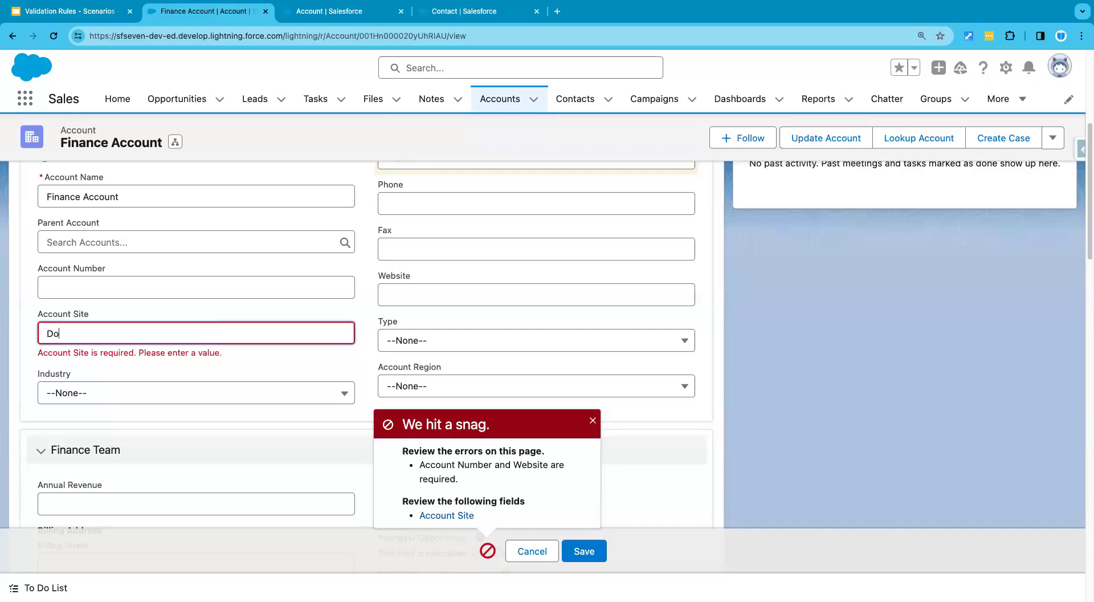
pyautogui.click(316, 368)
pyautogui.click(593, 420)
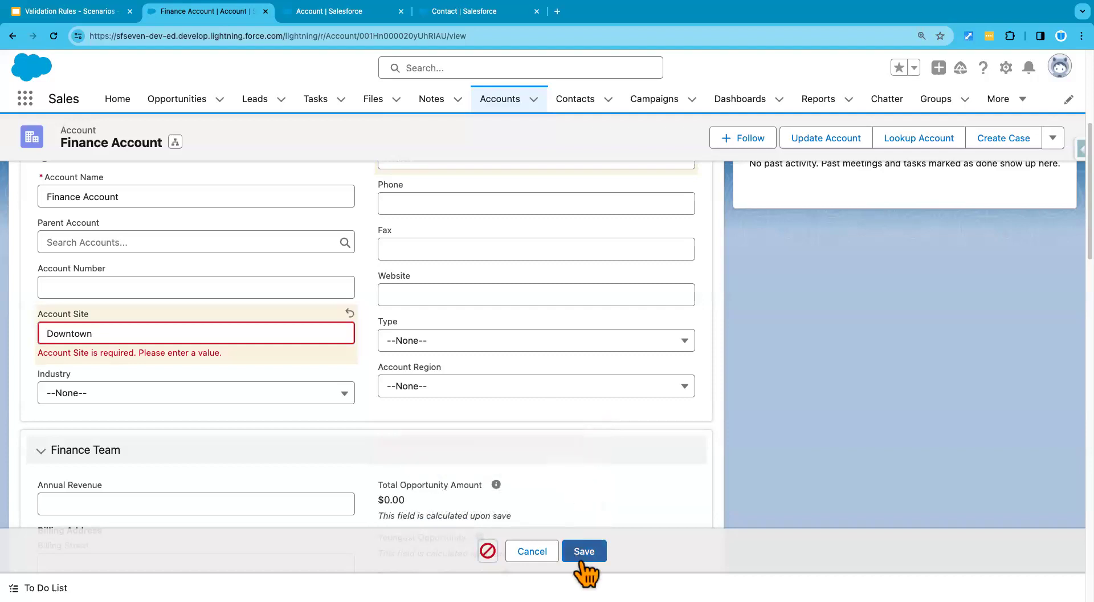
pyautogui.click(585, 554)
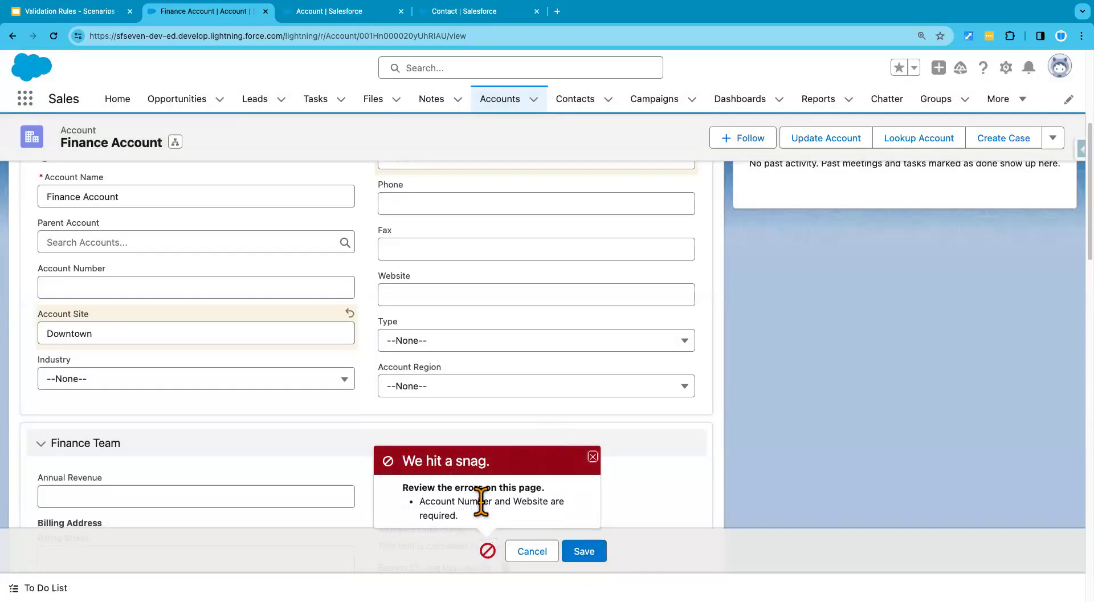
pyautogui.moveTo(421, 501); pyautogui.dragTo(466, 514)
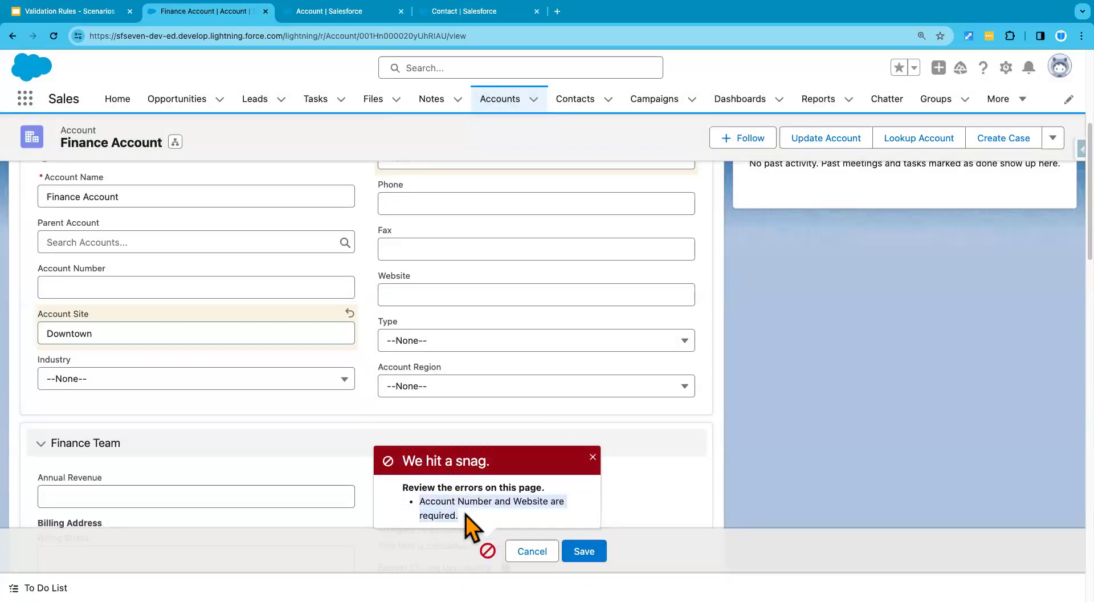
pyautogui.click(466, 512)
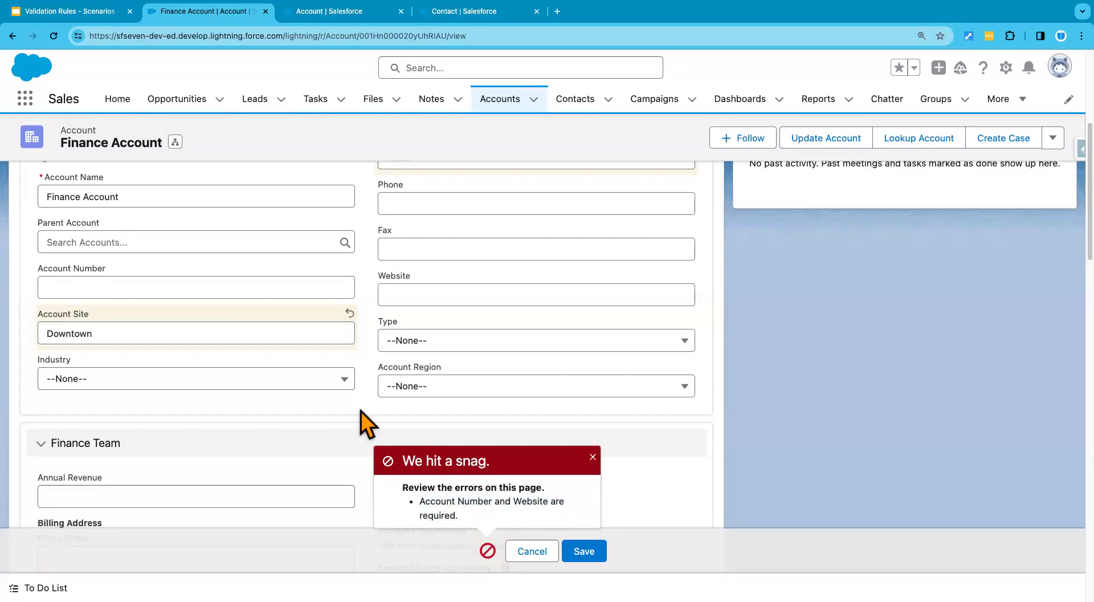
# Fill in the Finance Account's Account Number, set its Website to financeaccount.com, and save the record.
pyautogui.click(159, 287)
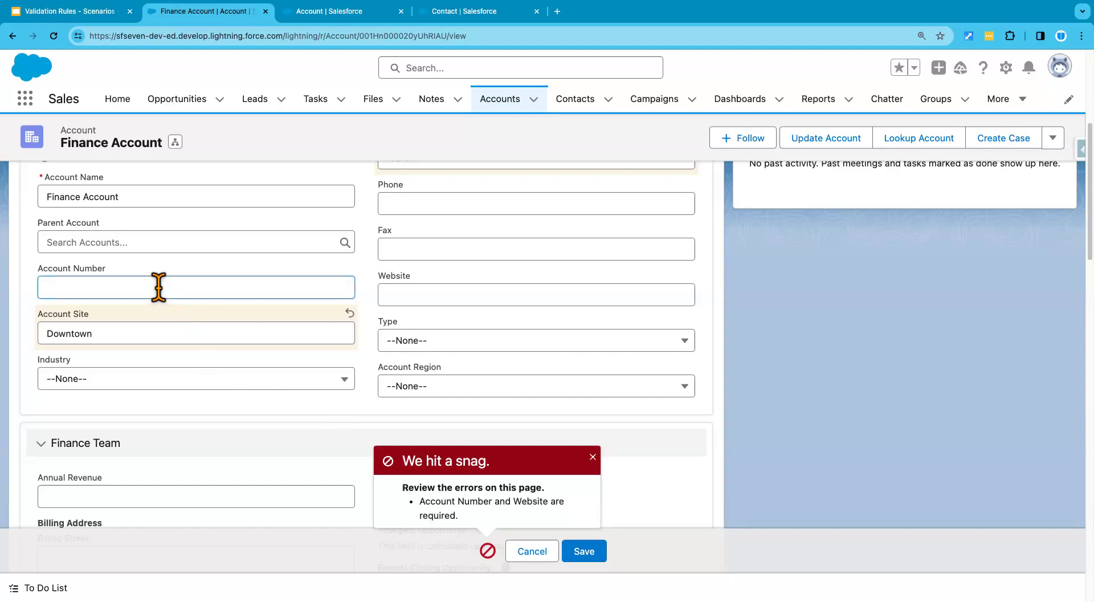
pyautogui.write('TIN-123')
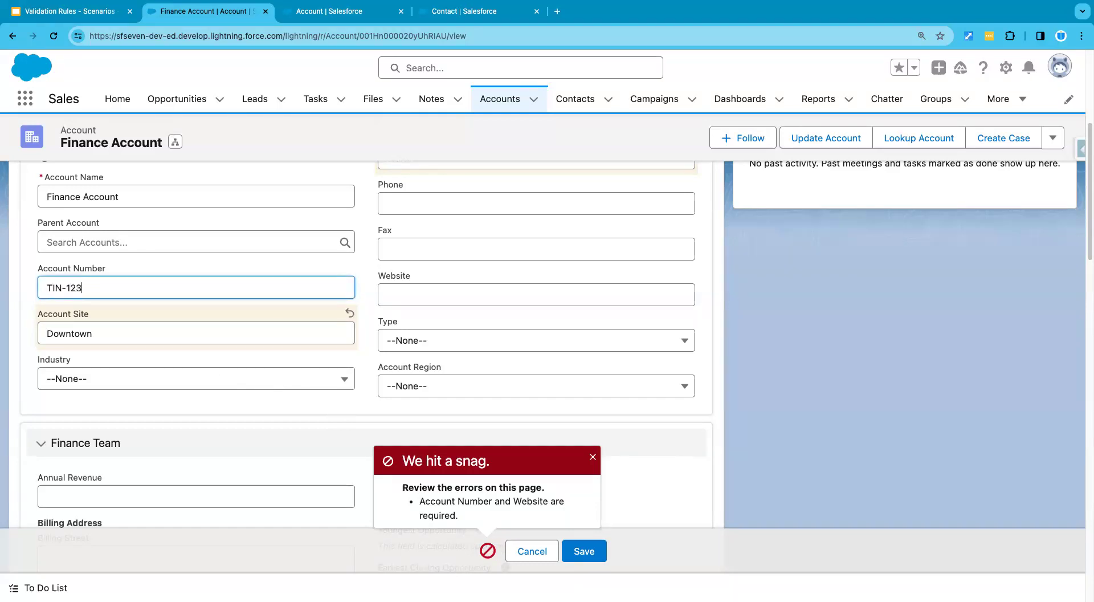
pyautogui.click(443, 295)
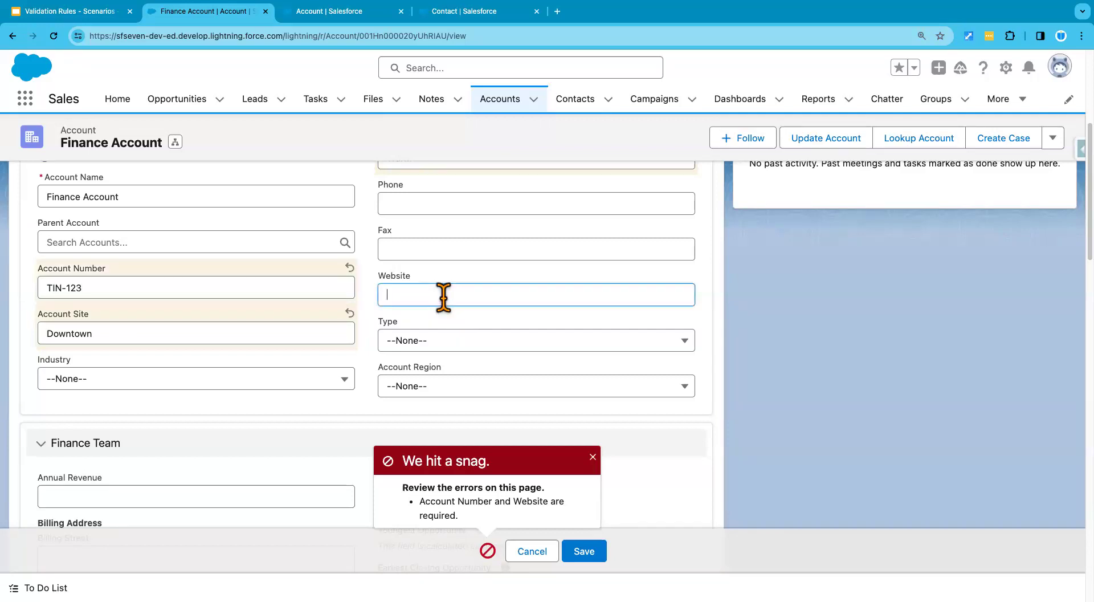
pyautogui.scroll(5, 443, 300)
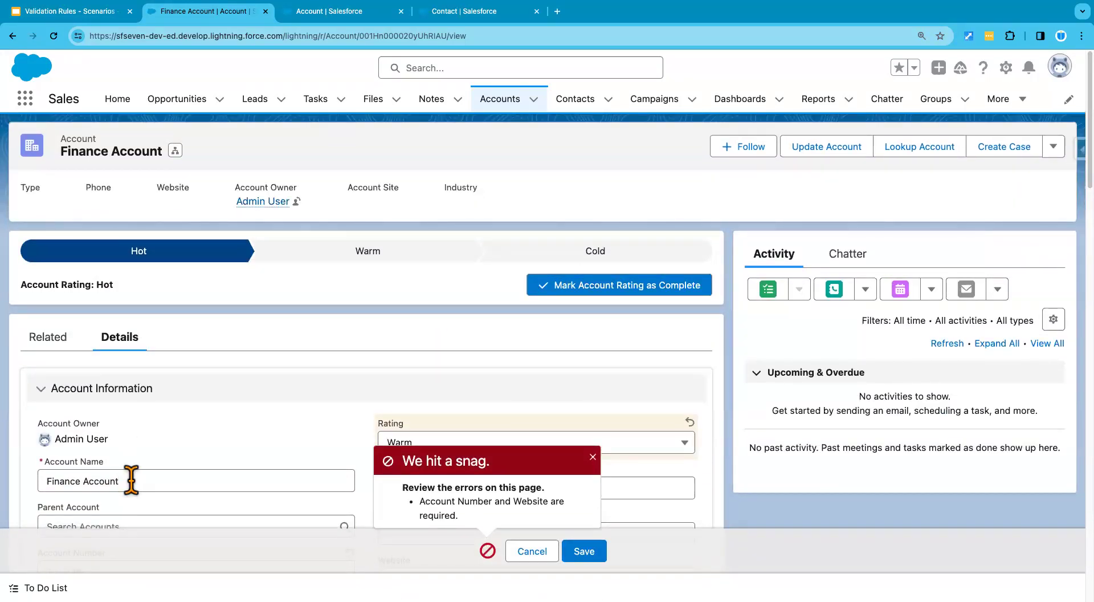
pyautogui.scroll(-3, 135, 481)
pyautogui.scroll(-1, 137, 494)
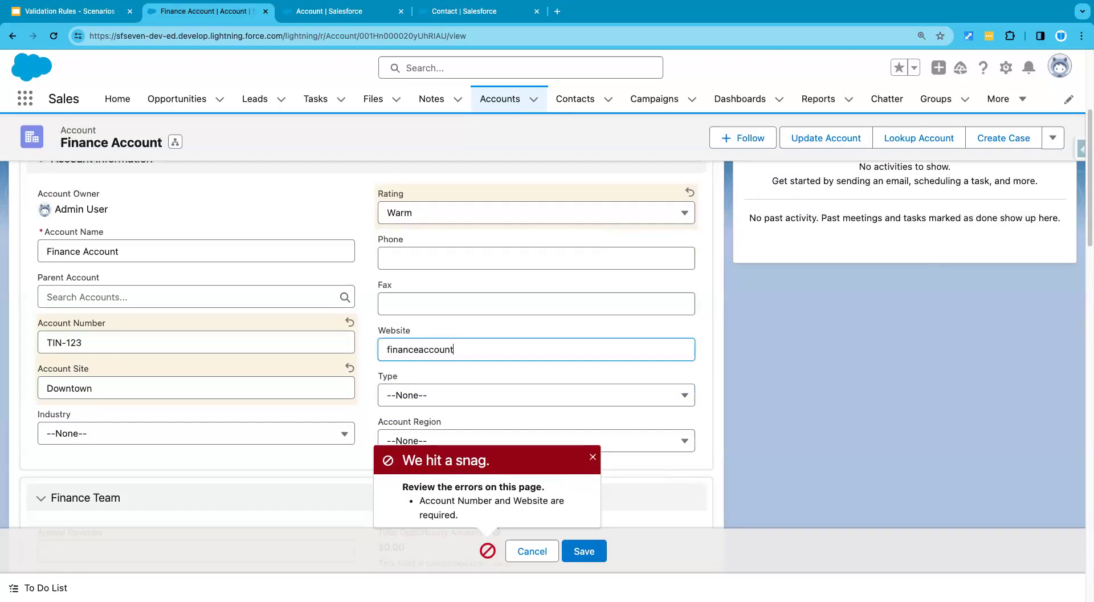
pyautogui.click(594, 462)
pyautogui.scroll(-2, 534, 408)
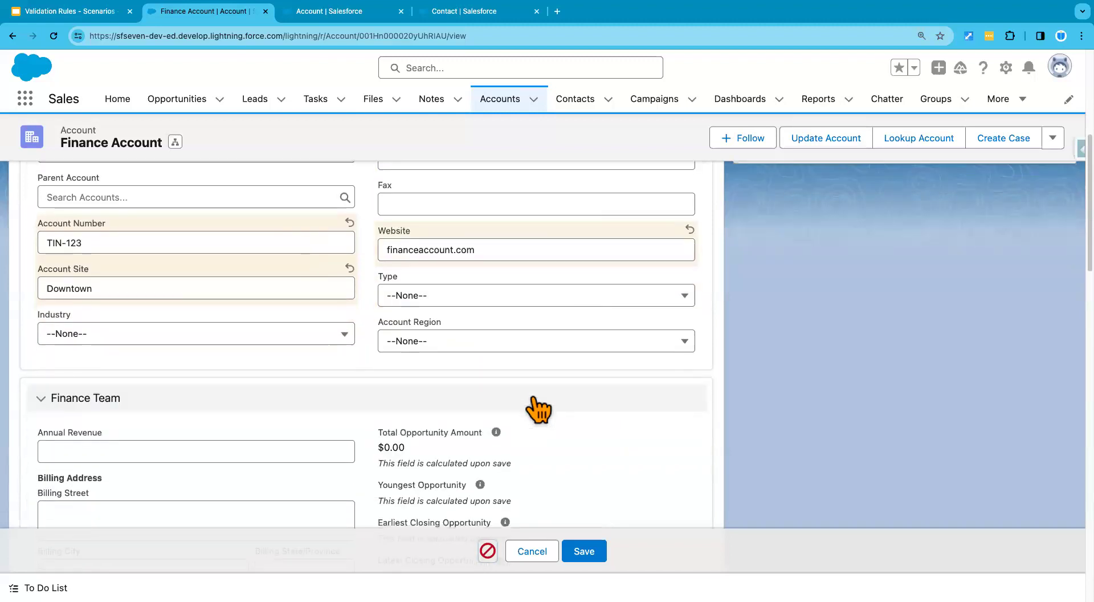
pyautogui.click(584, 554)
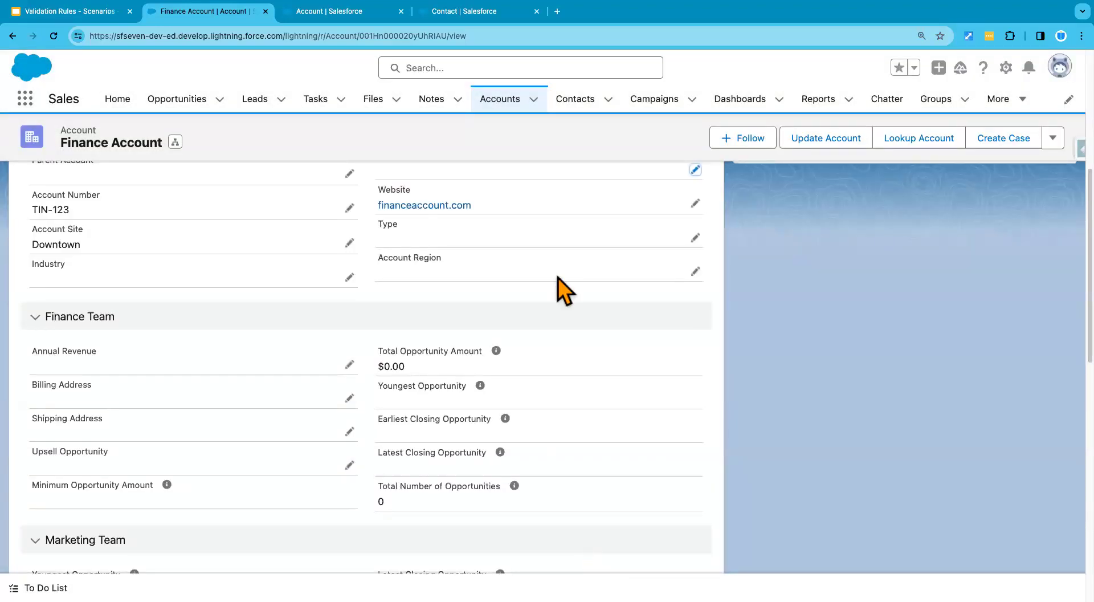
# Start a new account from the Accounts list using the Financial record type.
pyautogui.click(510, 102)
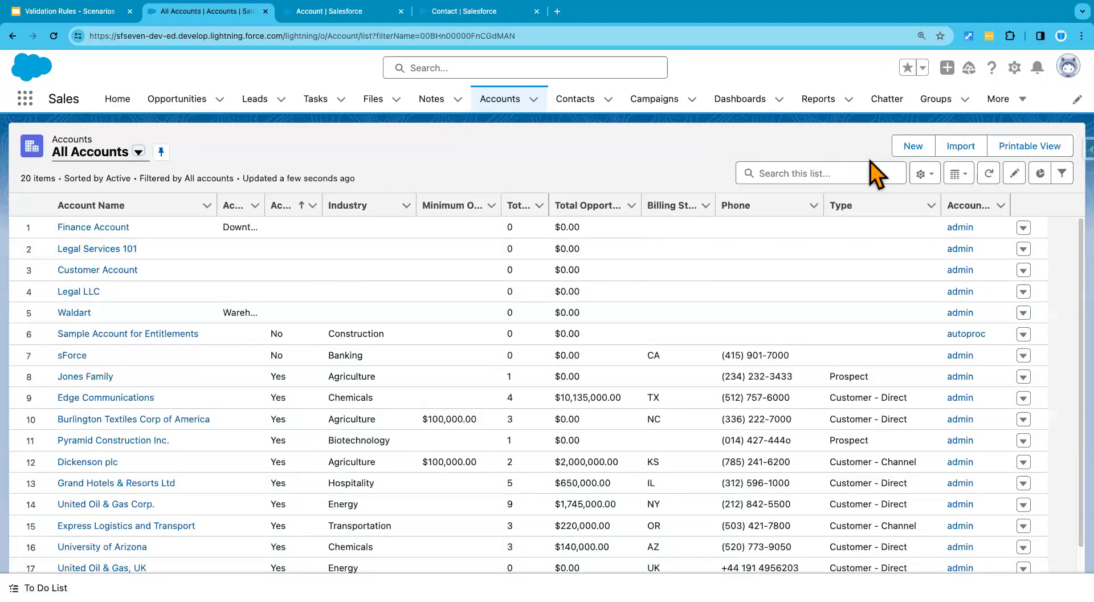
pyautogui.click(913, 150)
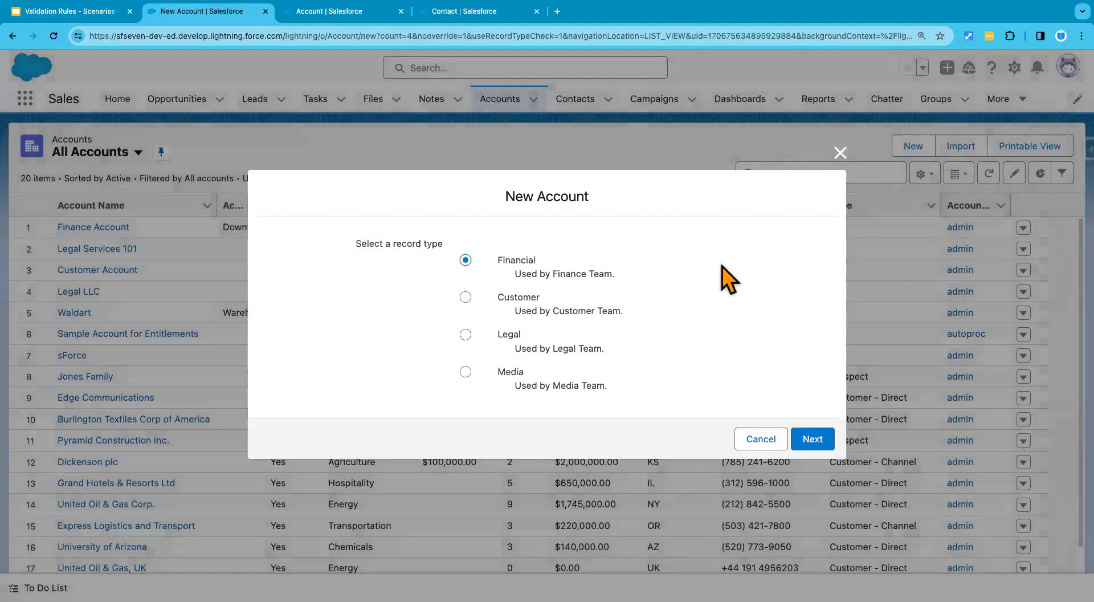
pyautogui.click(813, 440)
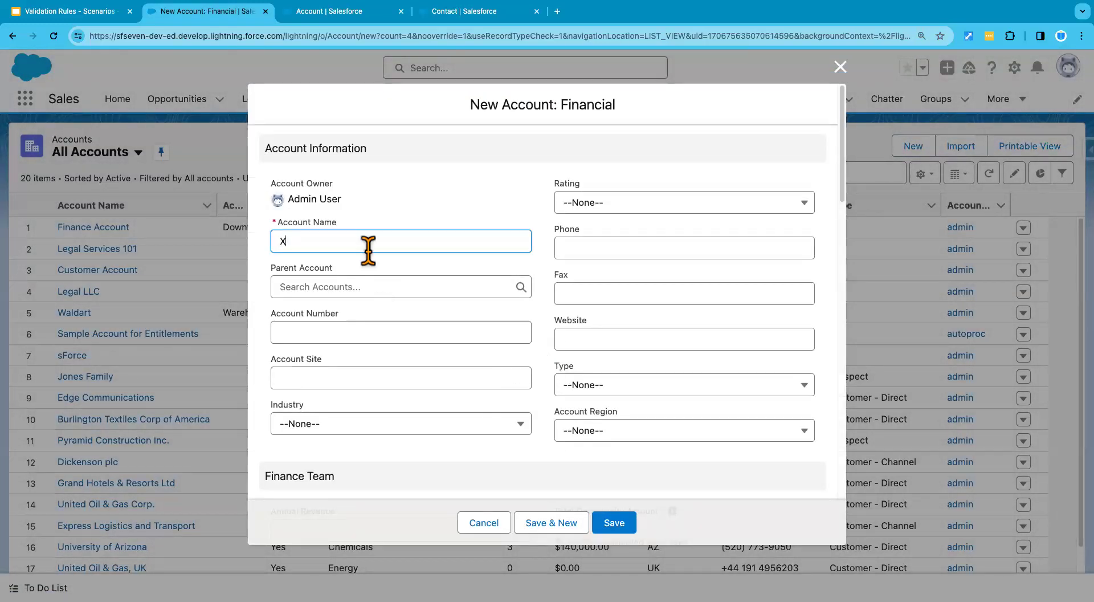
# Set the new account's Account Site to X and try to save it with Account Number and Website left empty.
pyautogui.click(363, 377)
pyautogui.write('X')
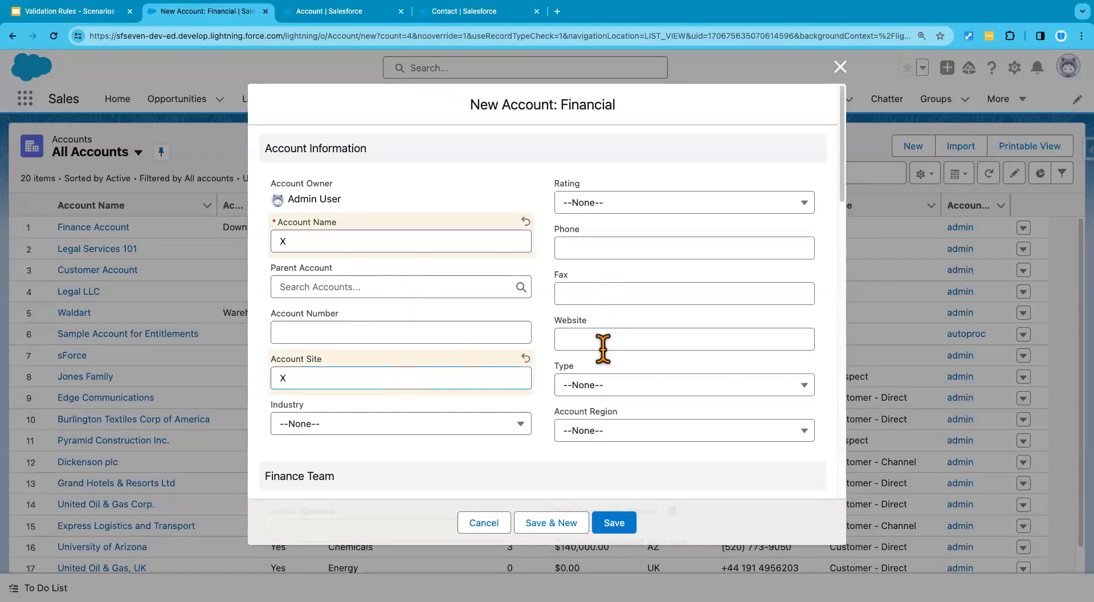
pyautogui.scroll(-1, 602, 349)
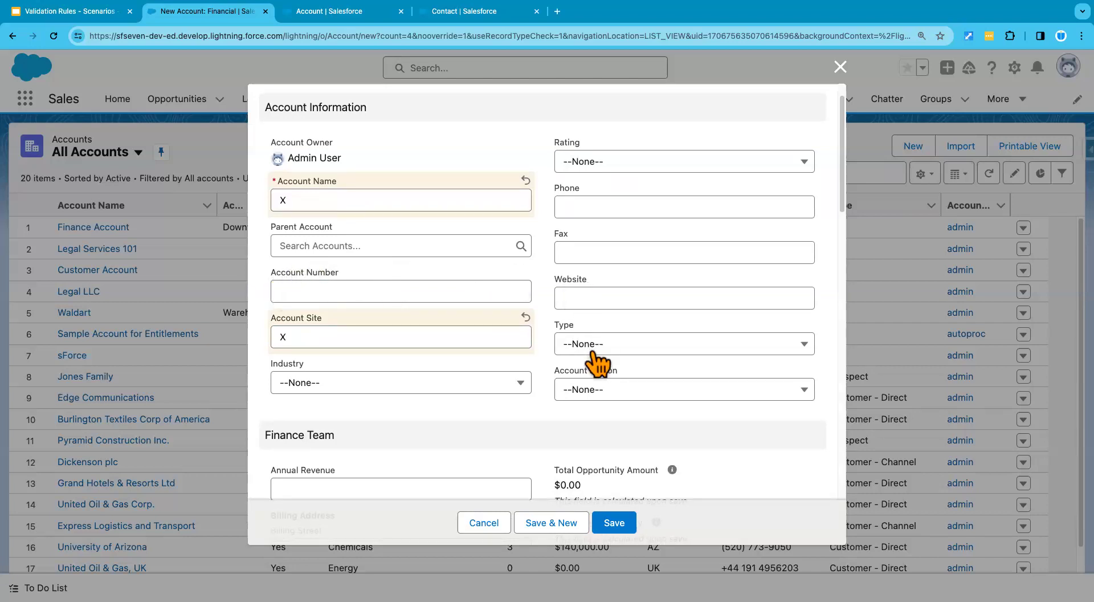
pyautogui.click(614, 522)
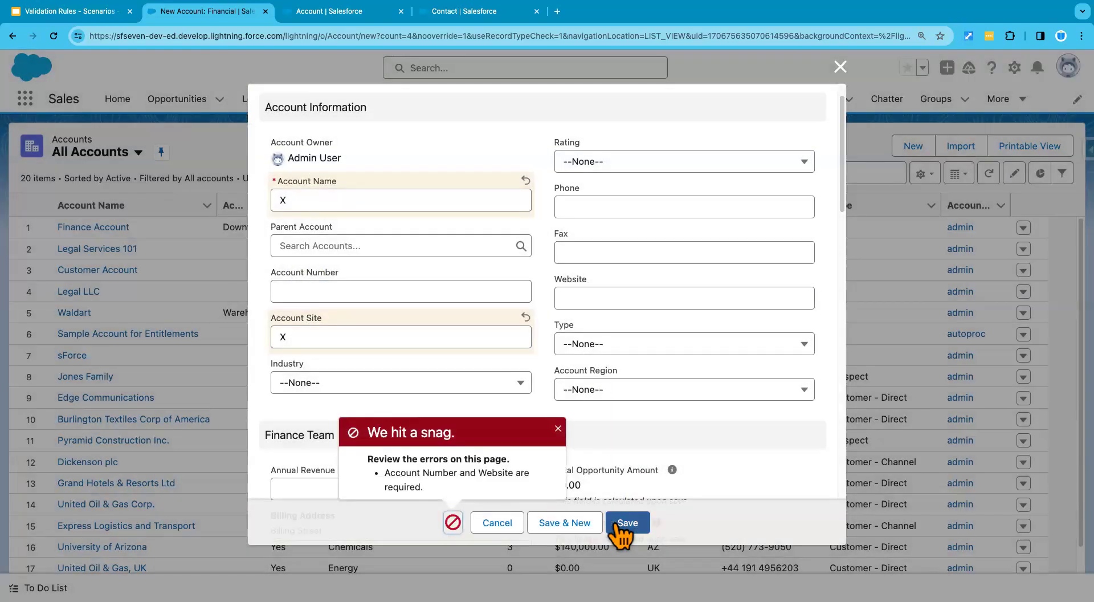
pyautogui.moveTo(424, 488); pyautogui.dragTo(385, 478)
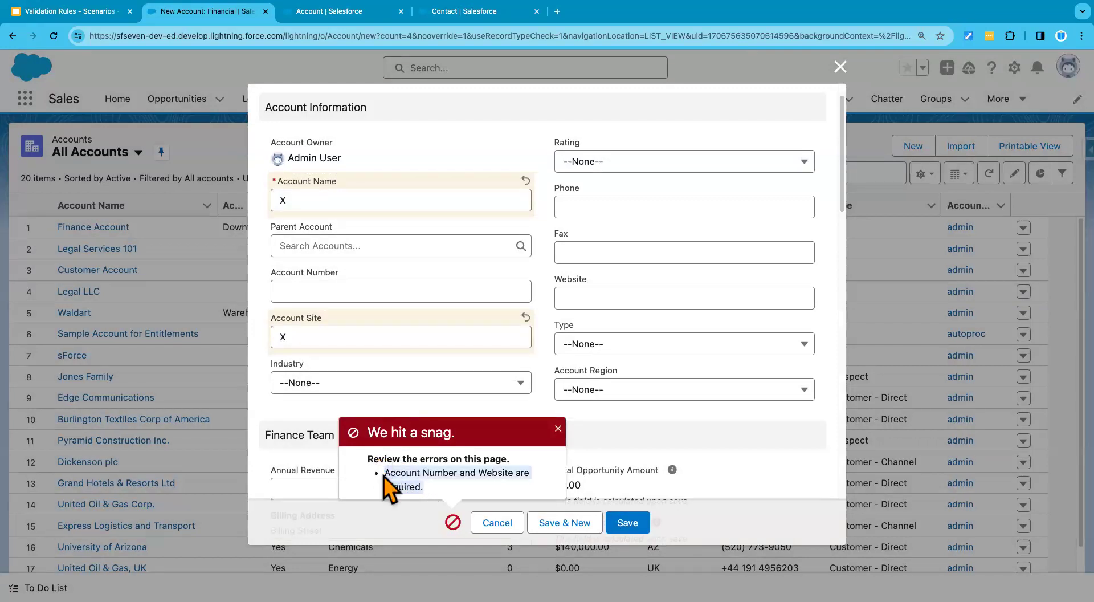
# Fill in the new account's Account Number, try saving it without a Website, and discard the form.
pyautogui.click(558, 427)
pyautogui.click(324, 292)
pyautogui.write('123')
pyautogui.click(620, 519)
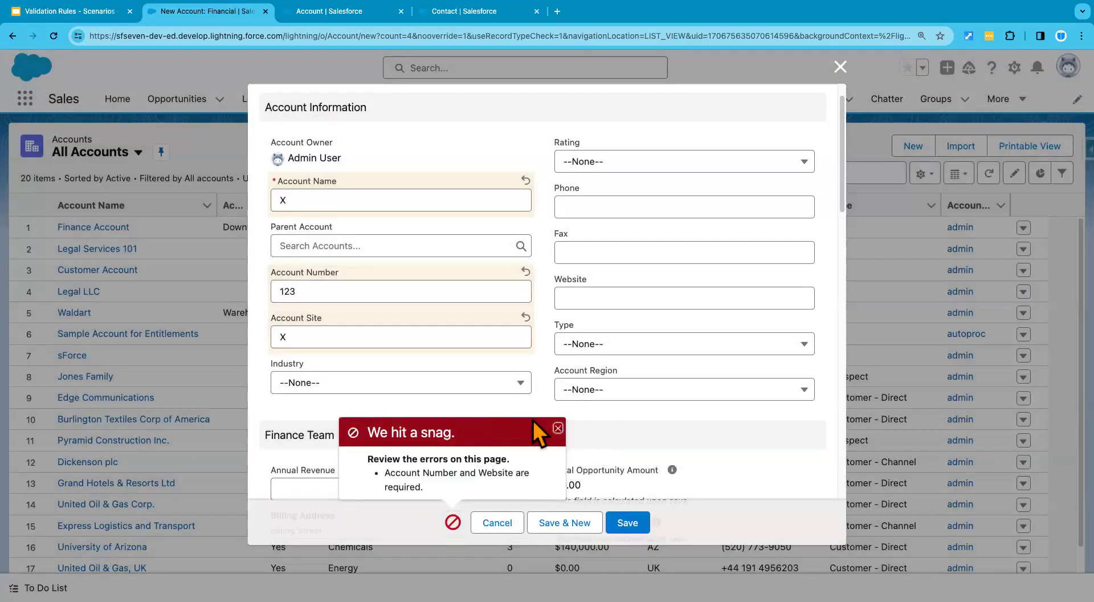
pyautogui.click(558, 428)
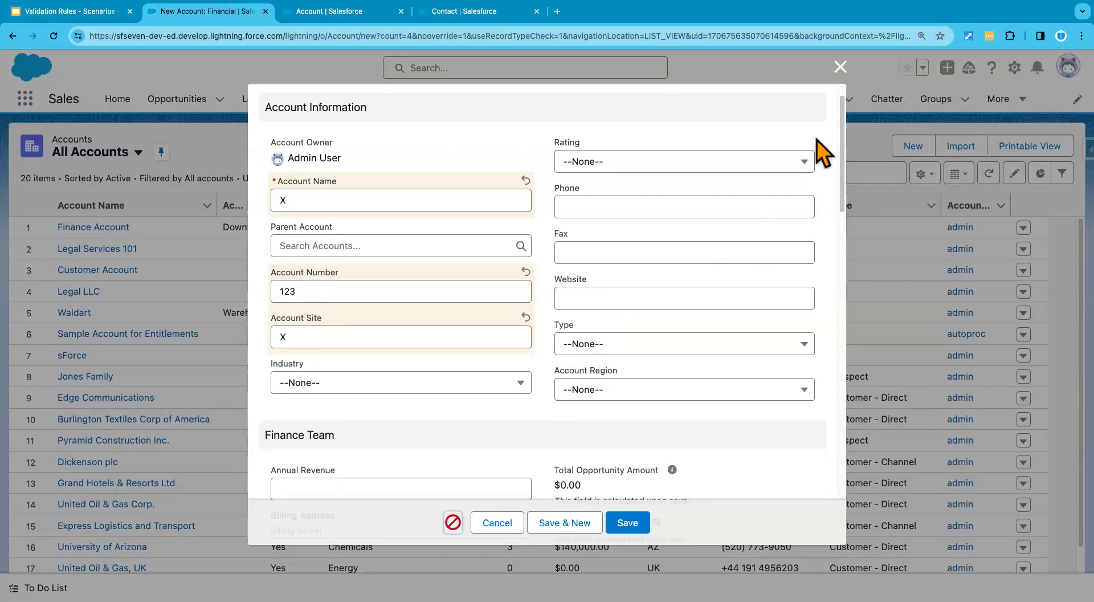
pyautogui.click(840, 67)
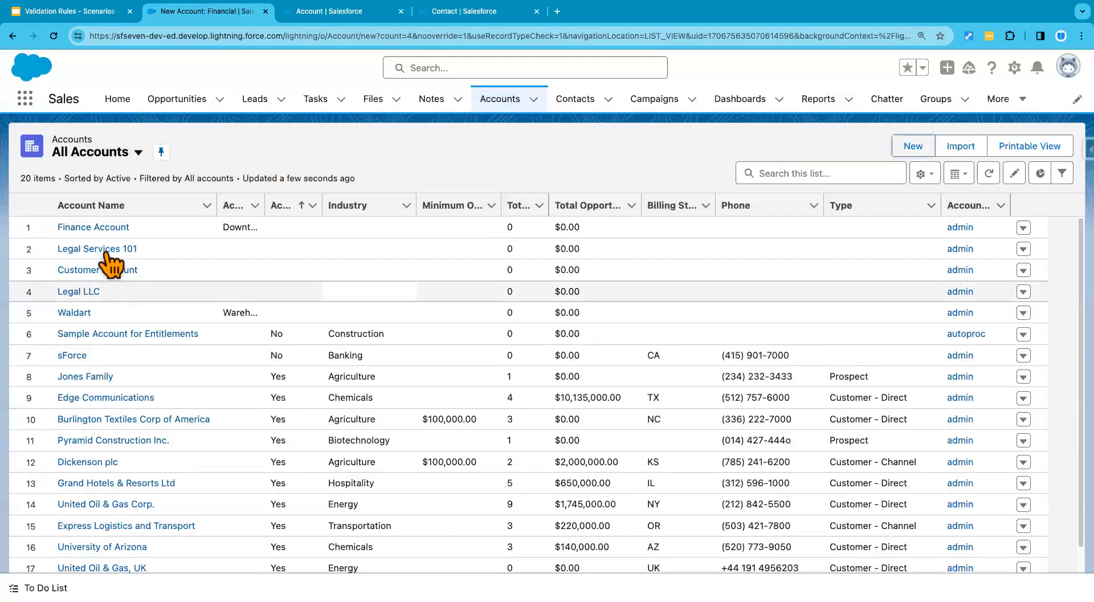
# Open the Legal Services 101 account from the list and look through the field sections of its details.
pyautogui.click(71, 268)
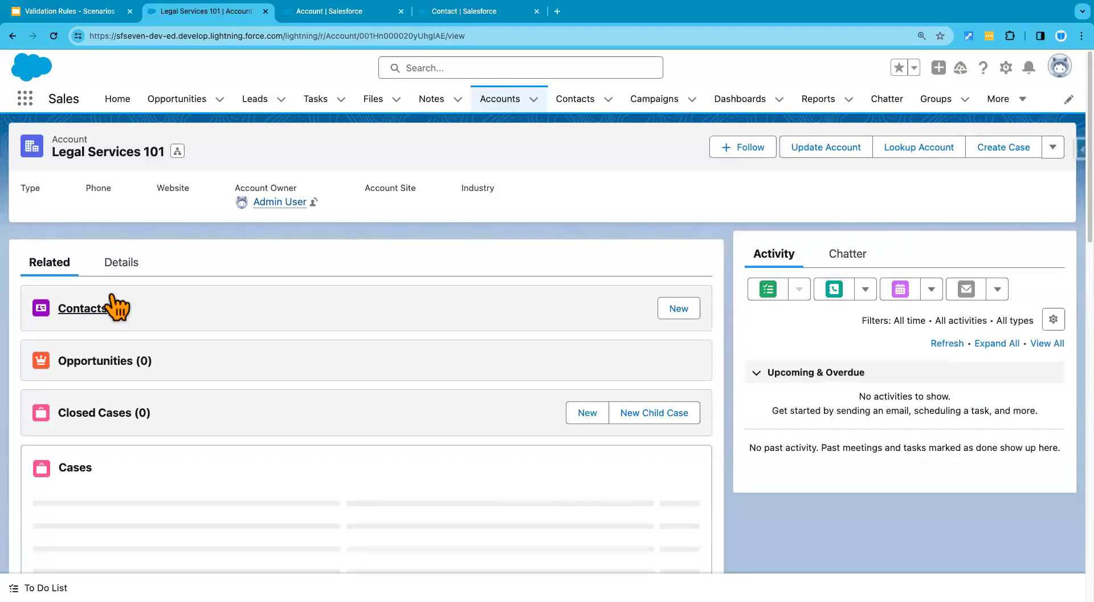
pyautogui.click(120, 262)
pyautogui.scroll(-10, 174, 440)
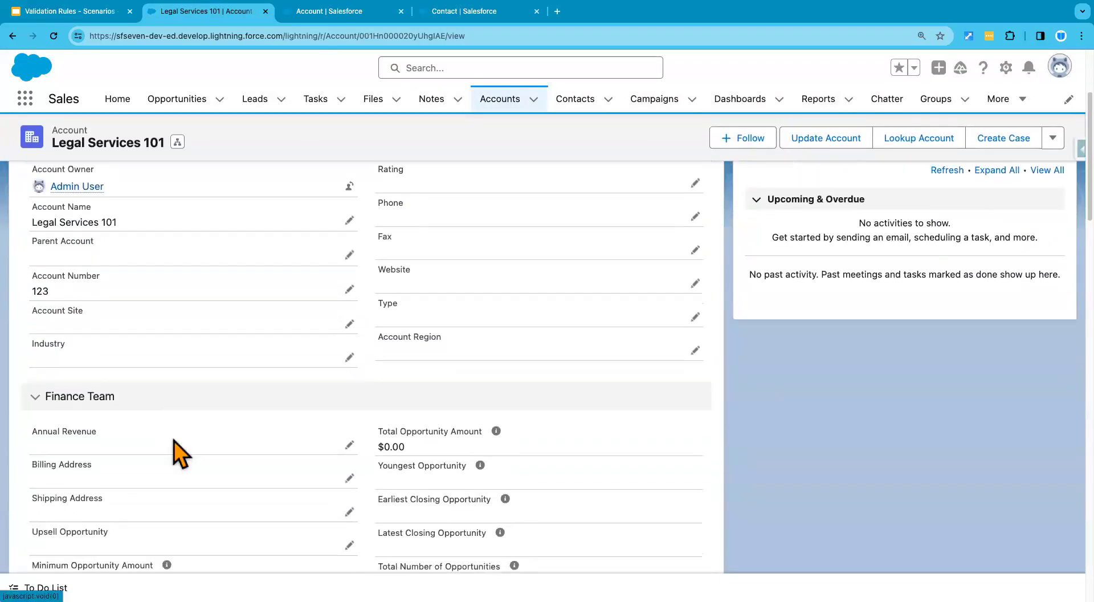
pyautogui.scroll(-6, 173, 439)
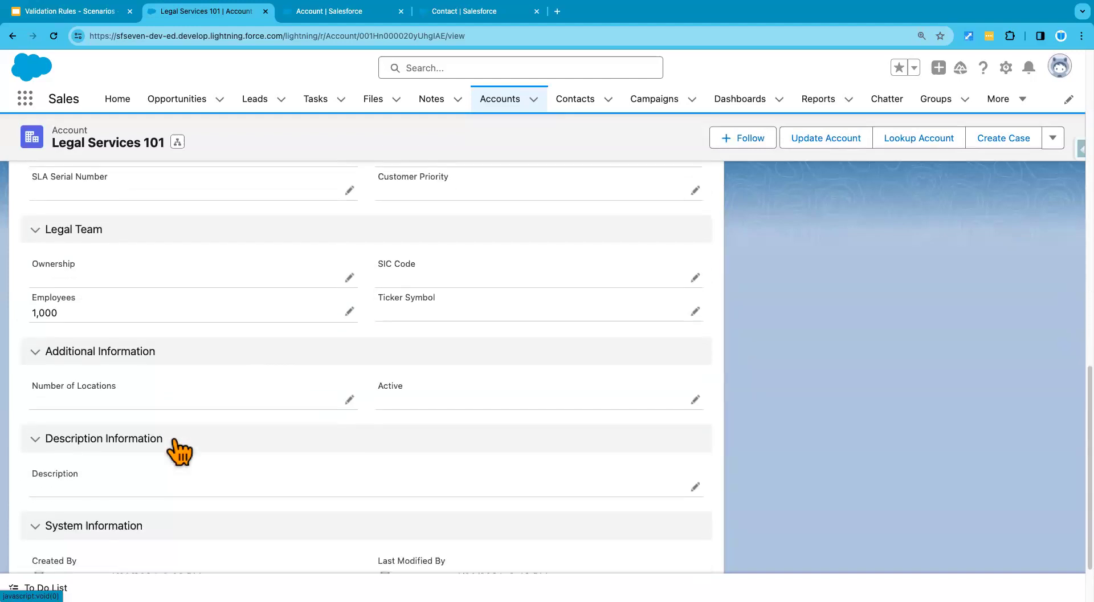
pyautogui.scroll(-1, 173, 440)
pyautogui.scroll(8, 173, 440)
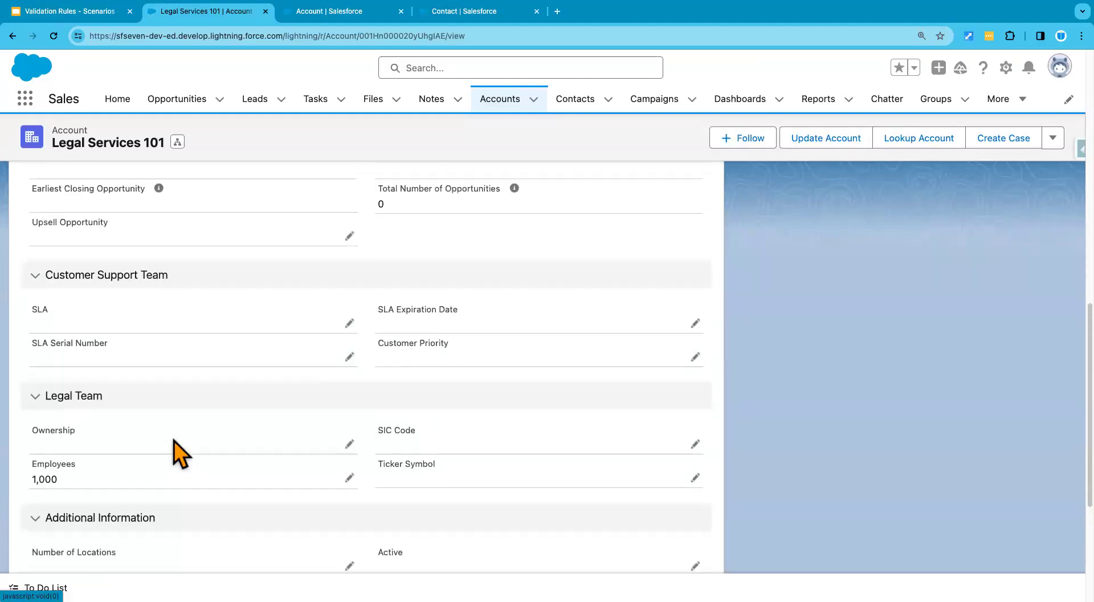
pyautogui.scroll(6, 173, 440)
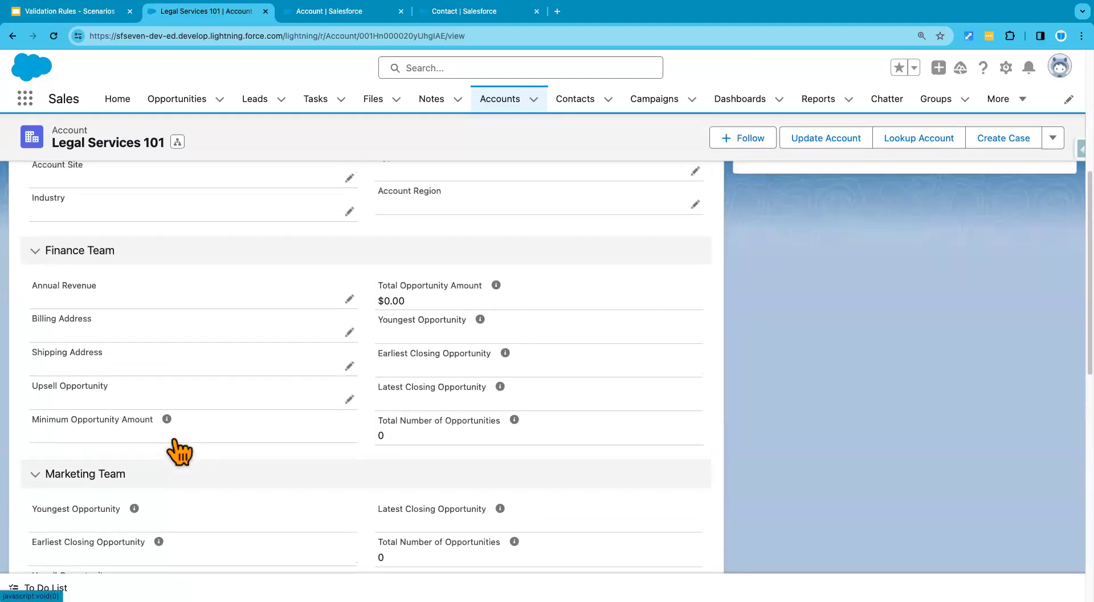
pyautogui.scroll(1, 173, 440)
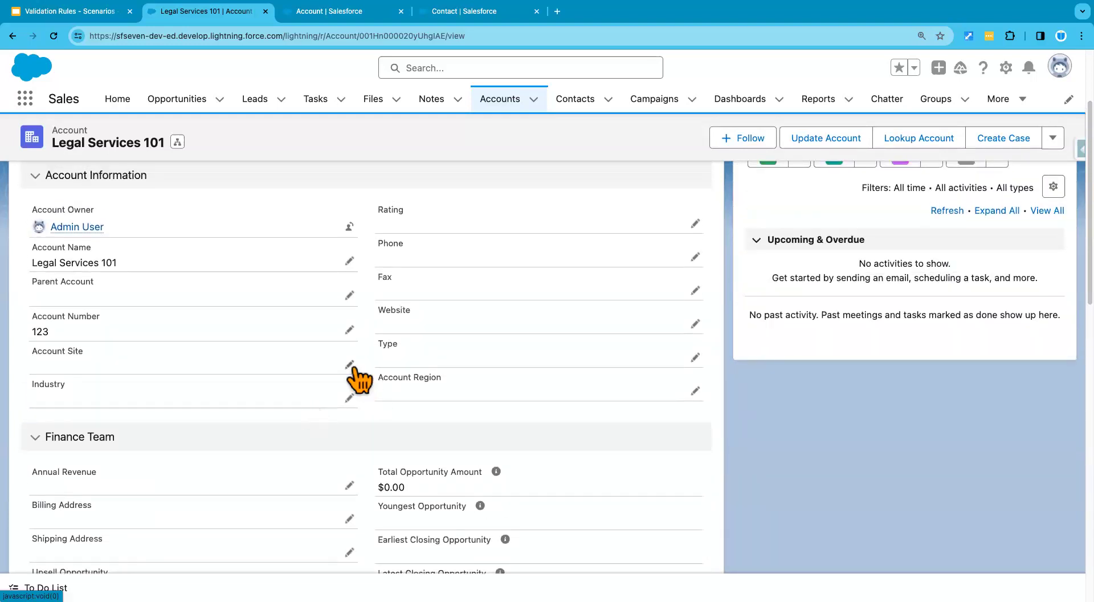
# Set the Legal Services 101 account's Account Site to North and try to save the record without a Website.
pyautogui.click(350, 365)
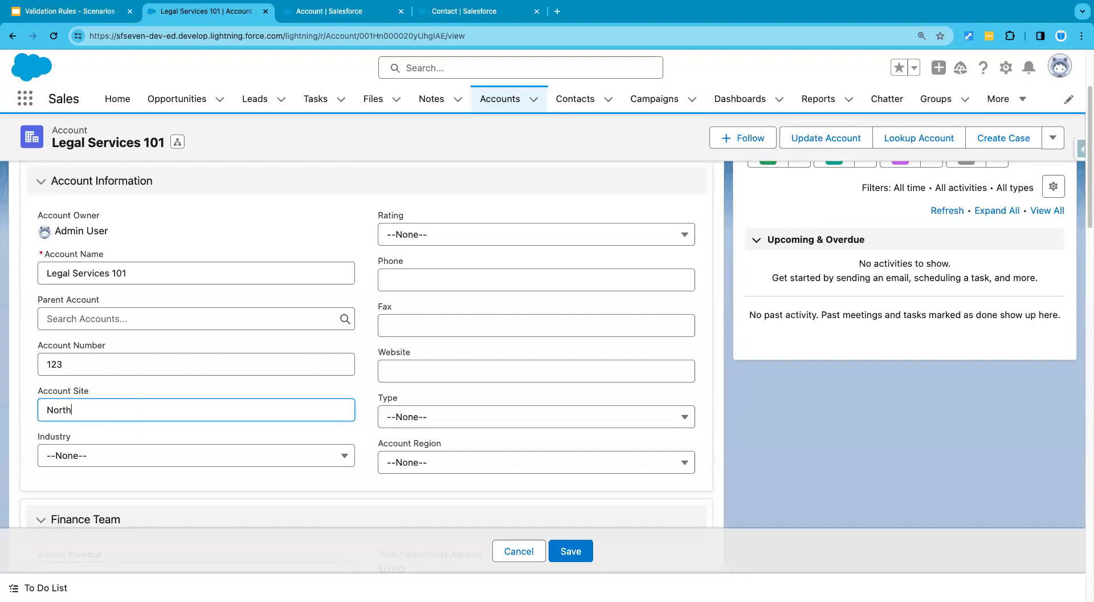
pyautogui.click(379, 393)
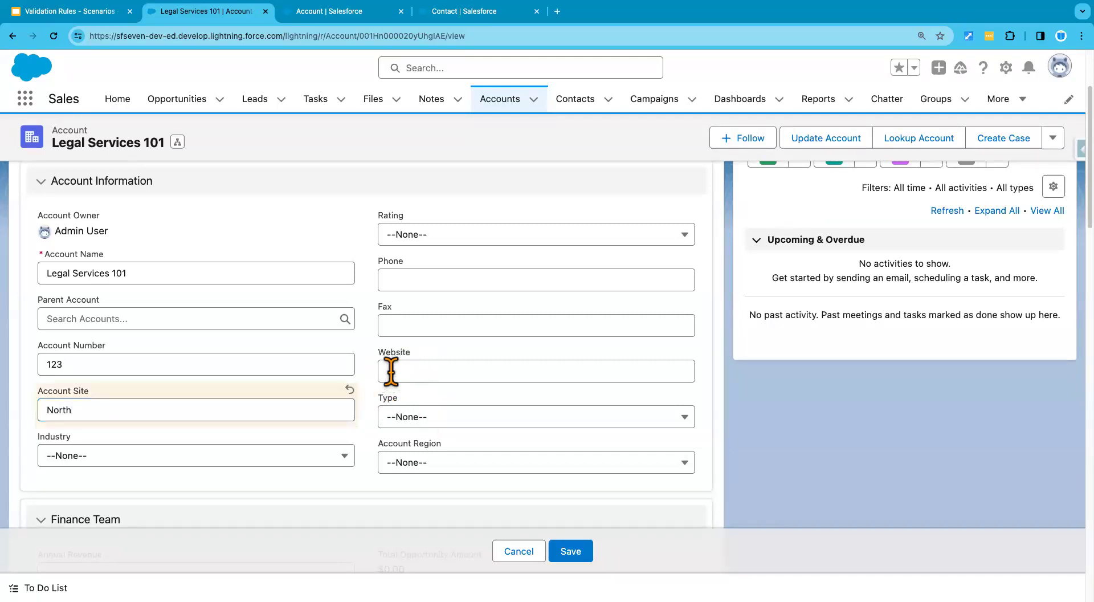
pyautogui.click(575, 553)
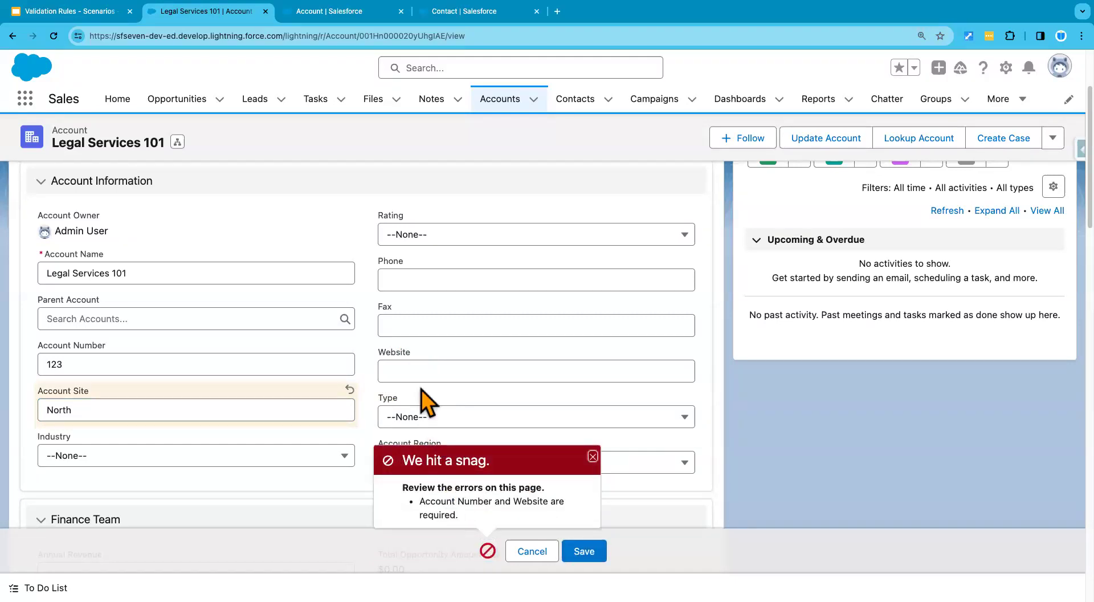
# Set the Legal Services 101 account's Website to xxx and save the record.
pyautogui.click(411, 365)
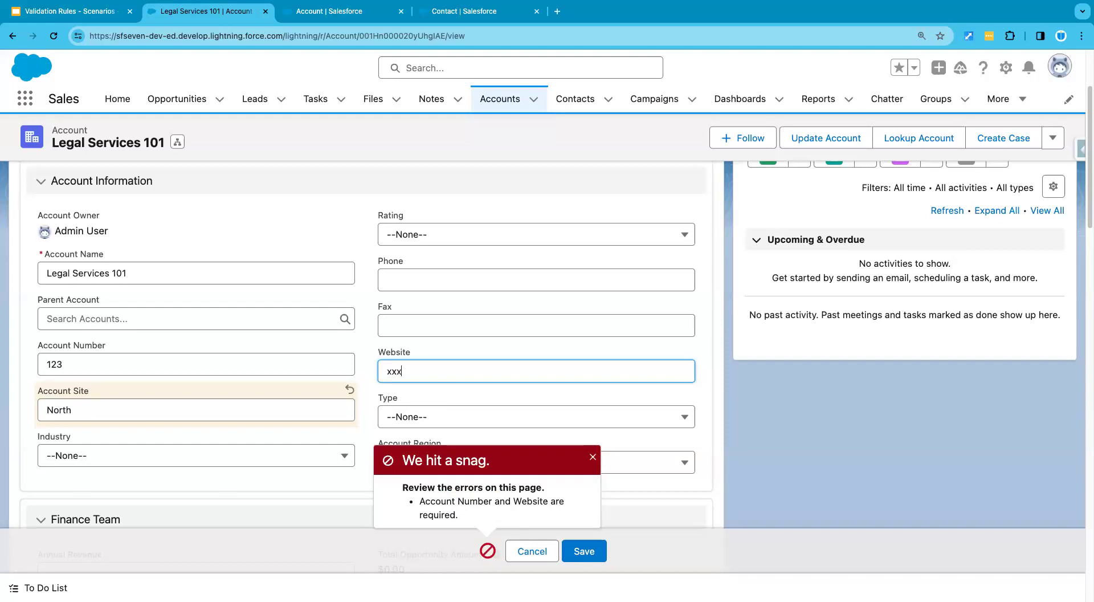
pyautogui.click(592, 462)
pyautogui.click(584, 551)
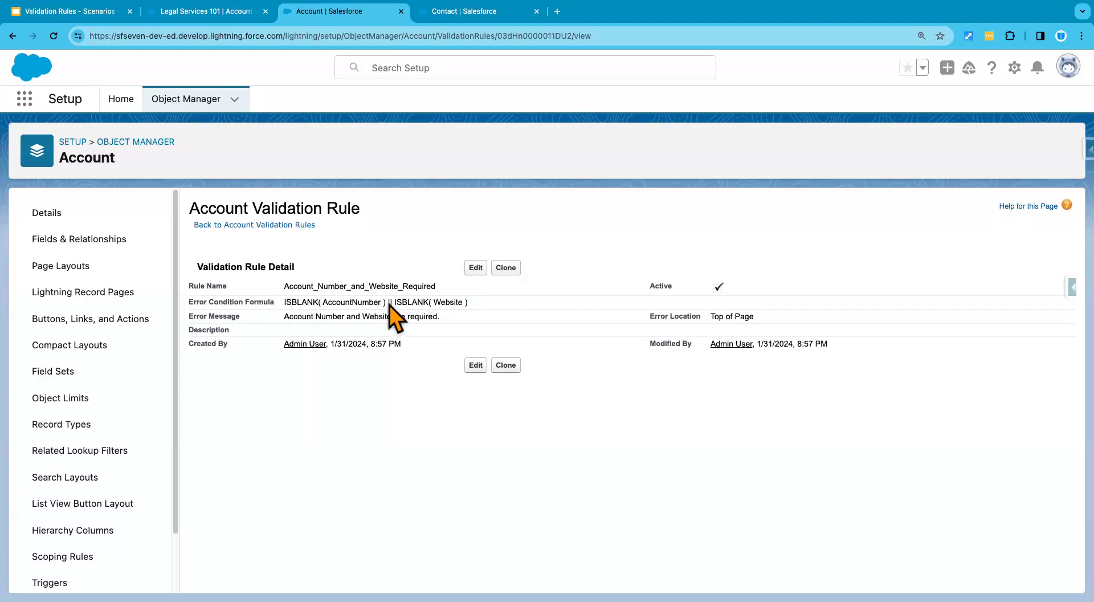
# Open the Account_Number_and_Website_Required rule for editing and comment out its existing error condition formula with /* and */.
pyautogui.click(476, 366)
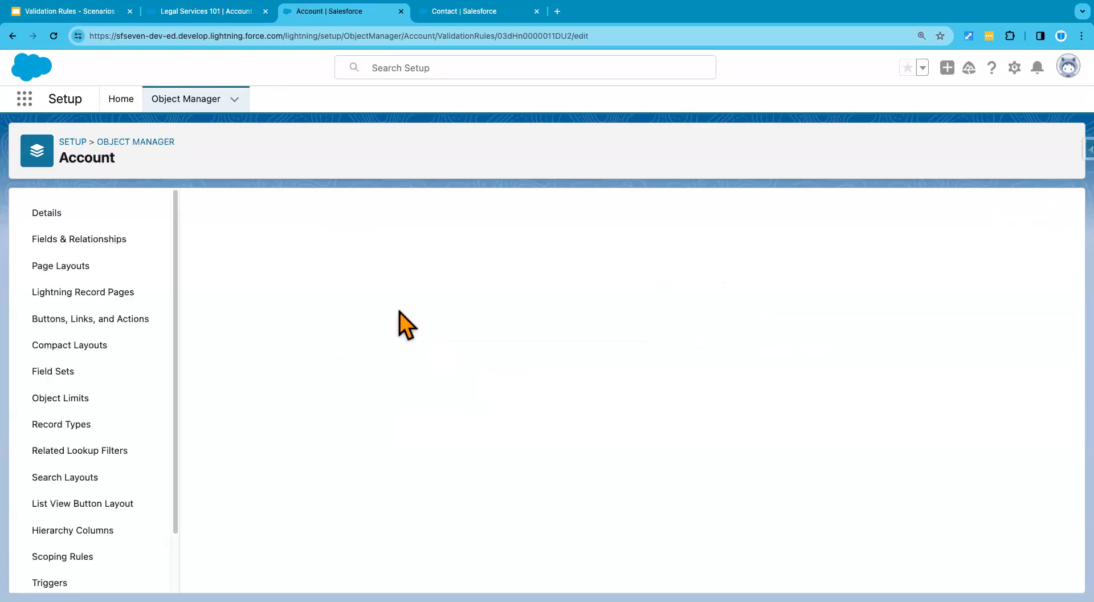
pyautogui.click(352, 477)
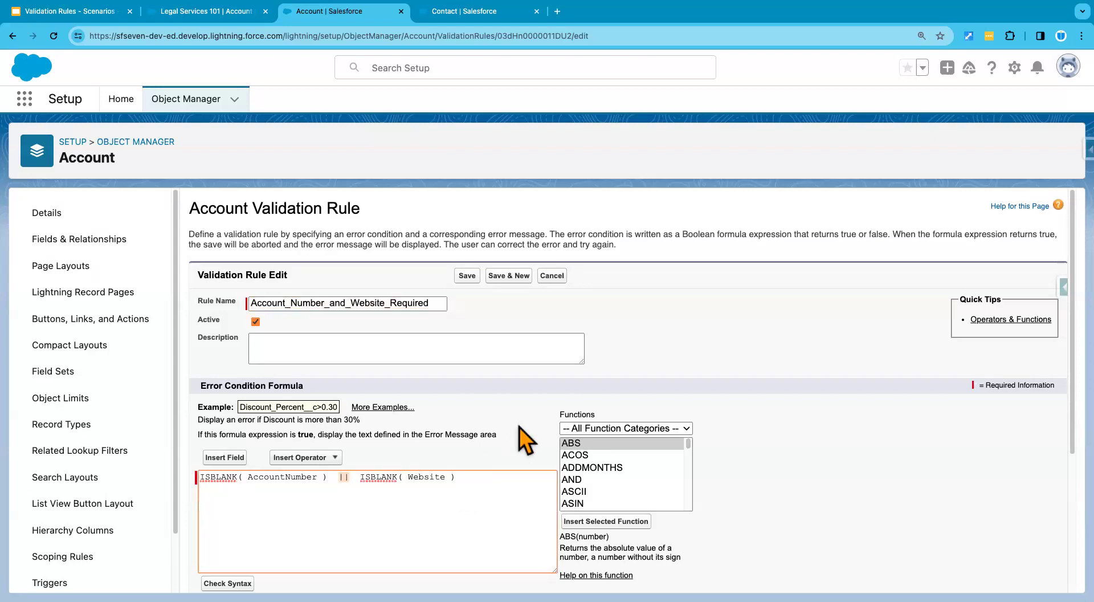
pyautogui.scroll(-3, 519, 426)
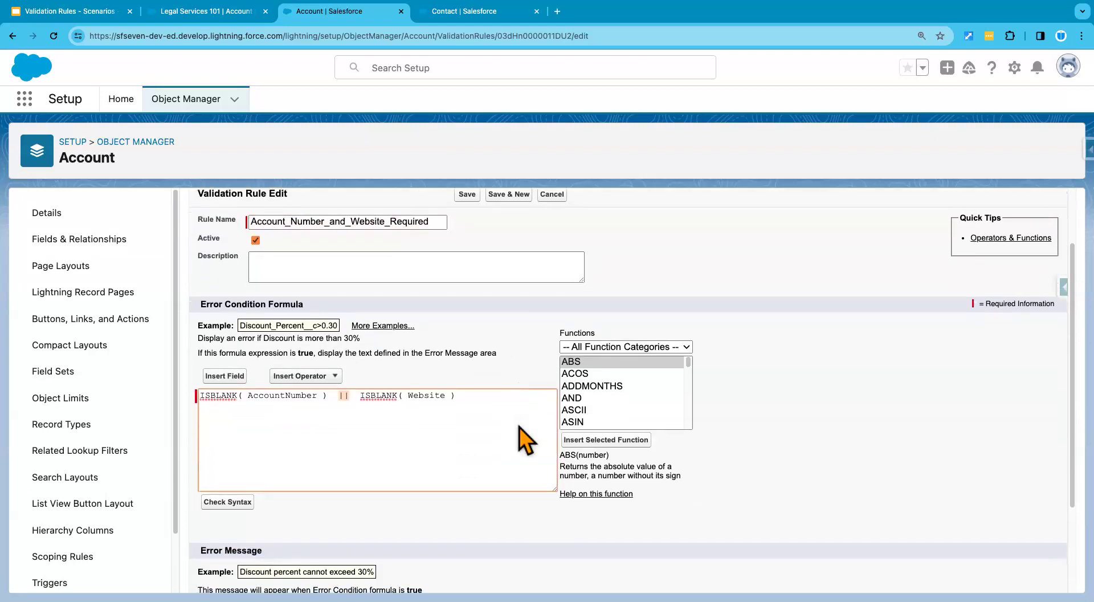
pyautogui.tripleClick(460, 399)
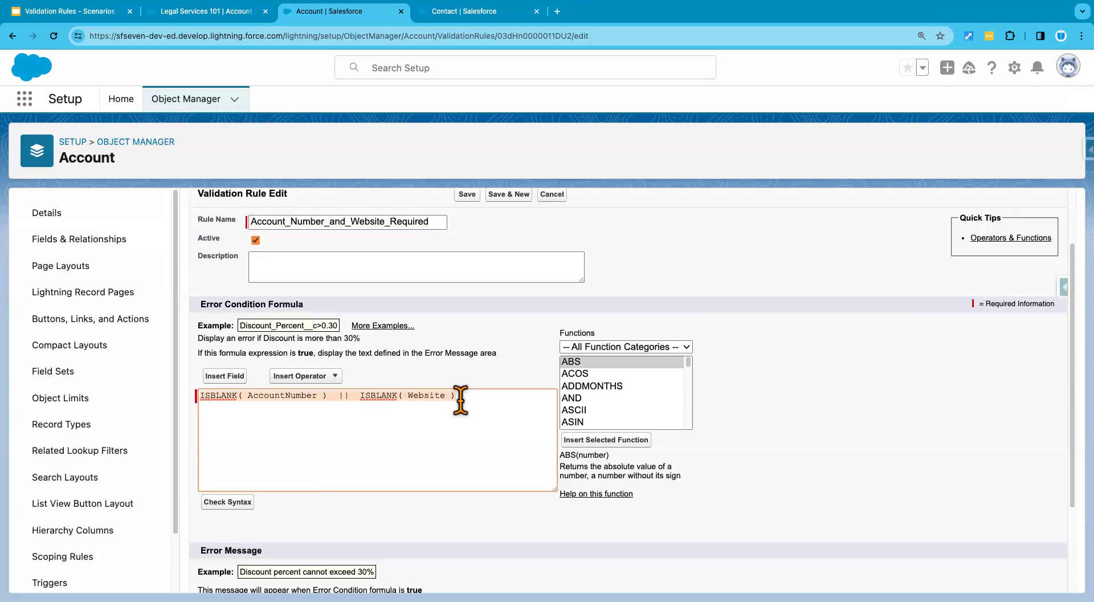
pyautogui.click(465, 401)
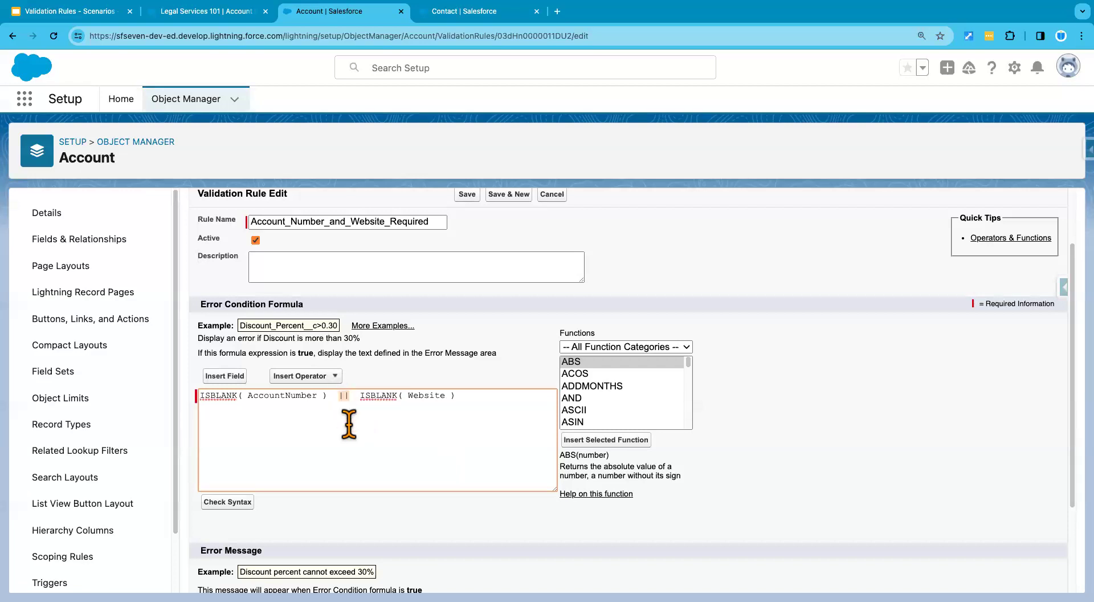
pyautogui.click(200, 396)
pyautogui.press('Return')
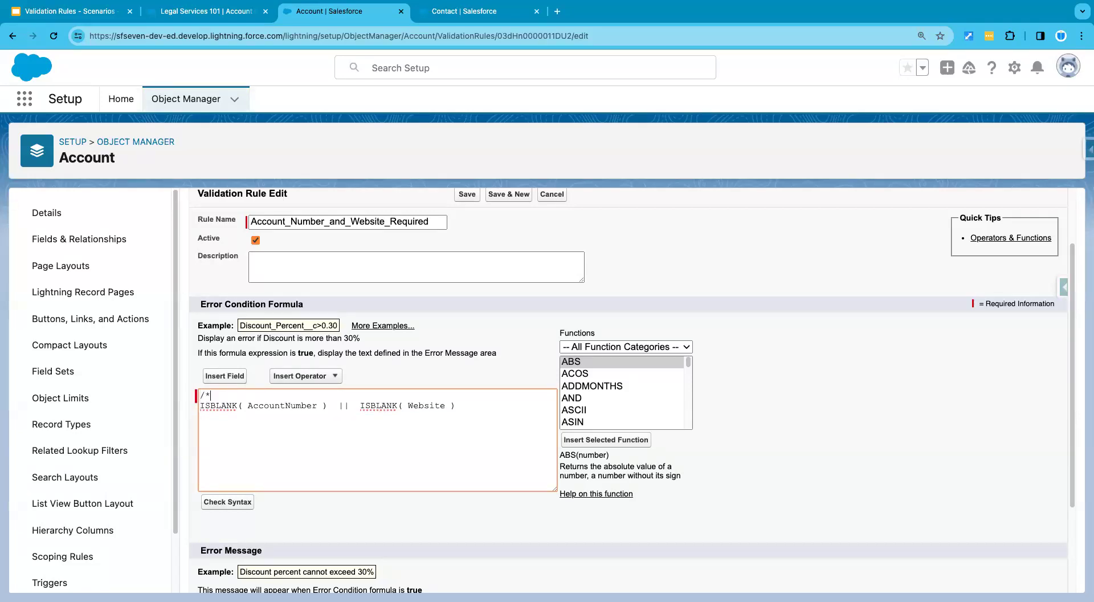
pyautogui.click(236, 433)
pyautogui.press('Return')
# Insert the OR function at the start of a new line below the commented-out formula.
pyautogui.click(581, 386)
pyautogui.press('o')
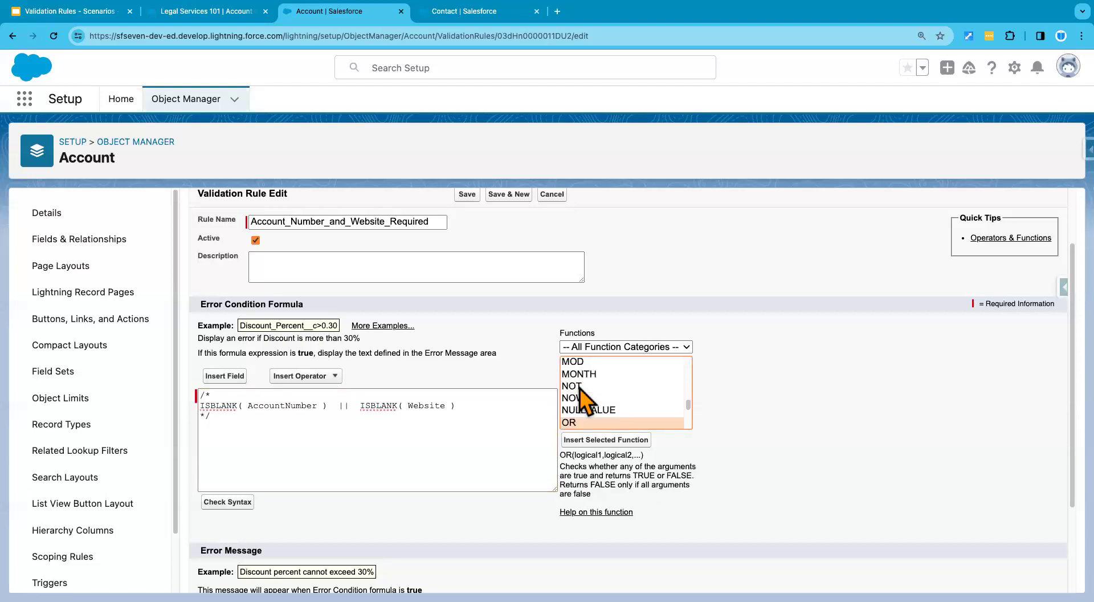
pyautogui.click(606, 440)
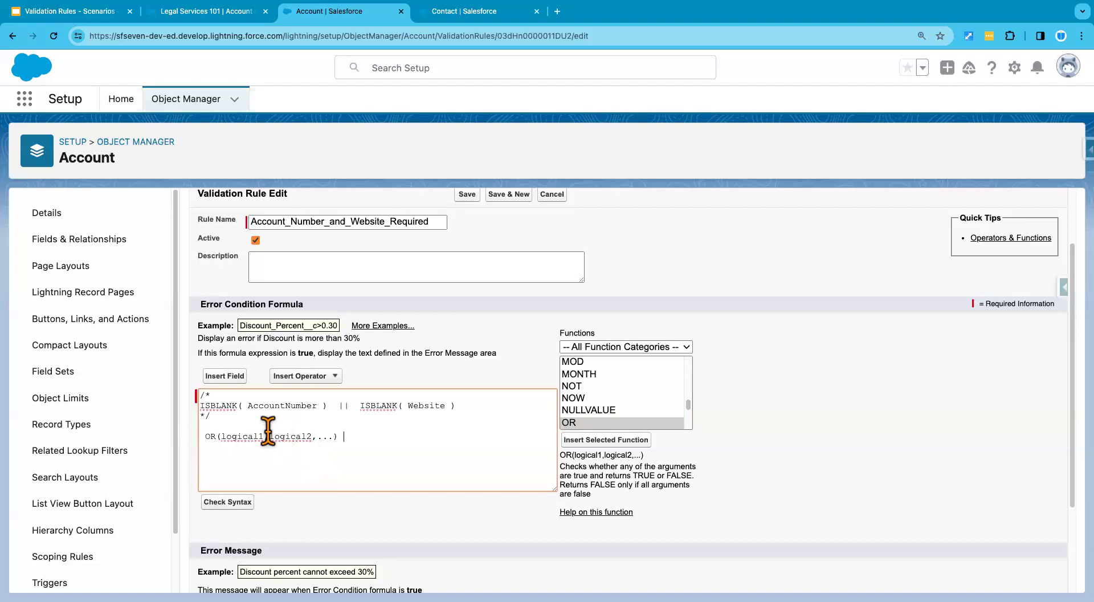
pyautogui.click(205, 437)
pyautogui.press('BackSpace')
# Replace the OR function's first placeholder, logical1, with the AccountNumber field copied from the commented formula.
pyautogui.click(237, 437)
pyautogui.click(280, 437)
pyautogui.doubleClick(237, 437)
pyautogui.doubleClick(278, 405)
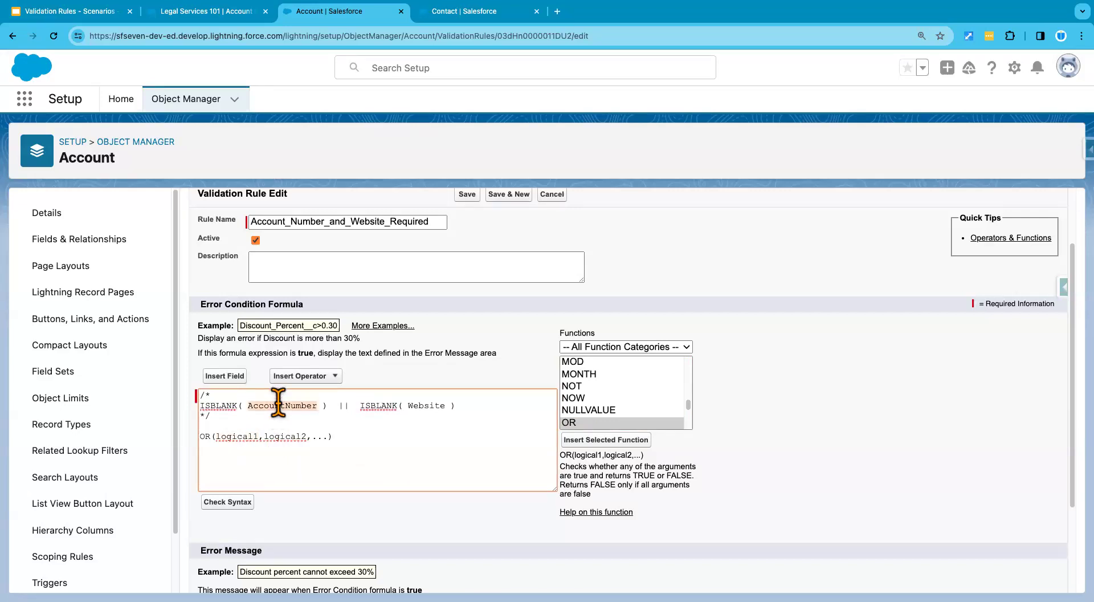
pyautogui.hotkey('ctrl', 'c')
pyautogui.doubleClick(236, 436)
pyautogui.hotkey('ctrl', 'v')
# Replace the logical2 placeholder with Website and delete the remaining ellipsis so the formula reads OR(AccountNumber,Website).
pyautogui.doubleClick(312, 436)
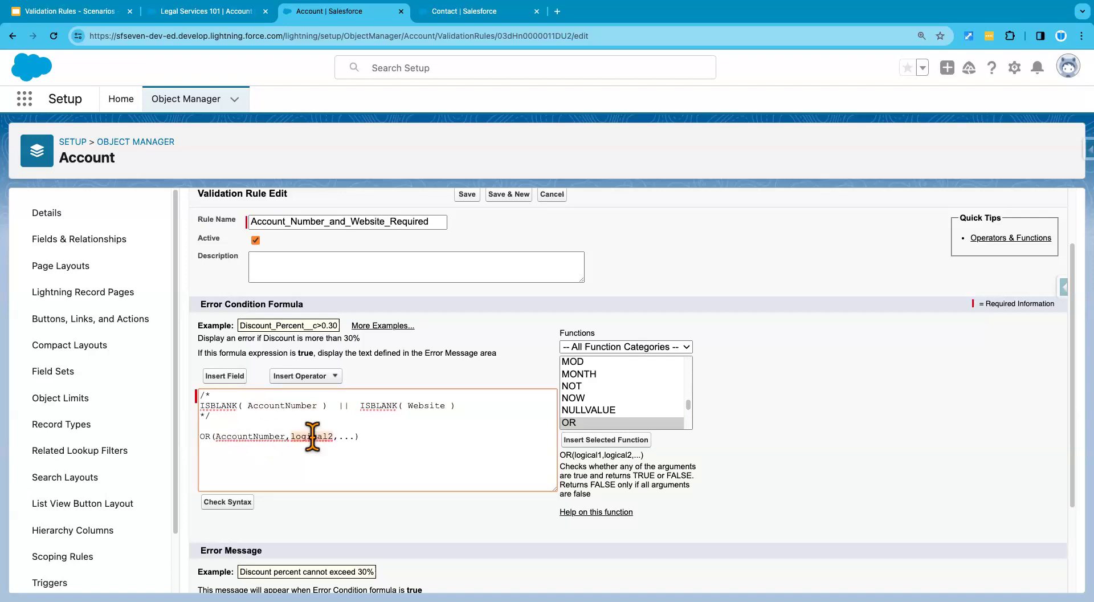
pyautogui.doubleClick(425, 405)
pyautogui.doubleClick(314, 437)
pyautogui.hotkey('ctrl', 'v')
pyautogui.doubleClick(239, 437)
pyautogui.click(305, 436)
pyautogui.click(349, 438)
pyautogui.press('BackSpace')
pyautogui.click(318, 437)
# Replace the OR arguments with ISBLANK( AccountNumber ) and ISBLANK( Website ), and check the formula's syntax.
pyautogui.moveTo(199, 405); pyautogui.dragTo(326, 407)
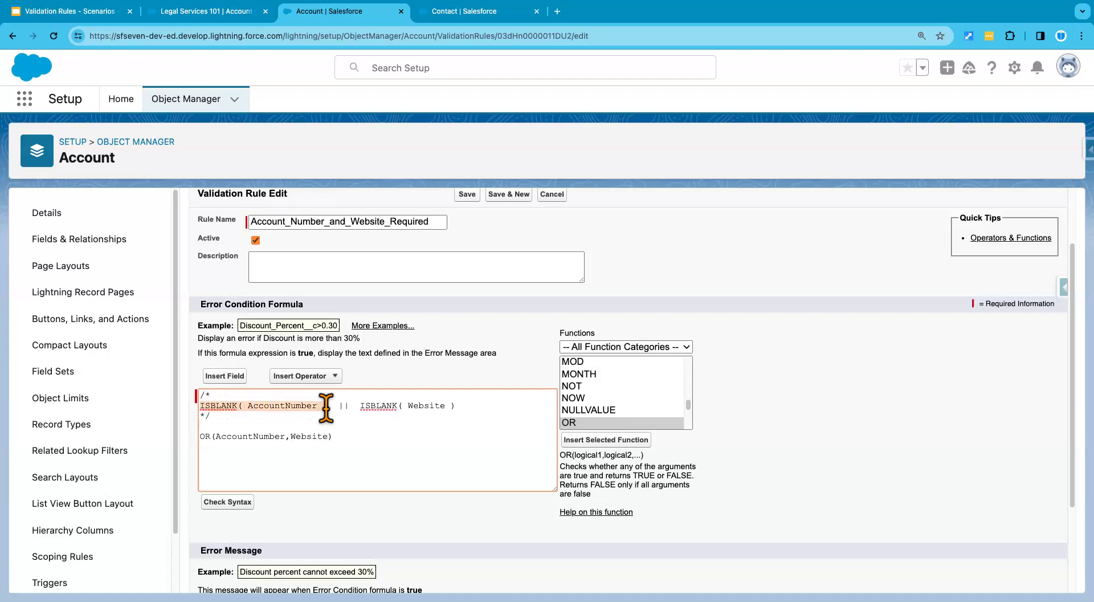
pyautogui.doubleClick(238, 437)
pyautogui.press('super+v')
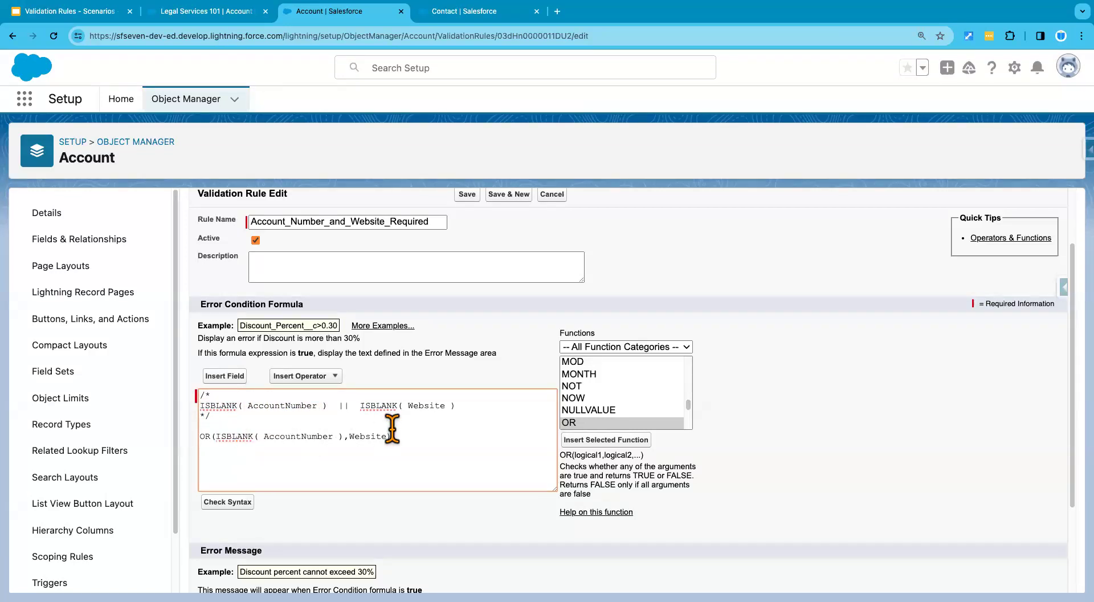
pyautogui.click(361, 405)
pyautogui.moveTo(371, 408); pyautogui.dragTo(456, 408)
pyautogui.click(364, 437)
pyautogui.press('super+v')
pyautogui.click(239, 506)
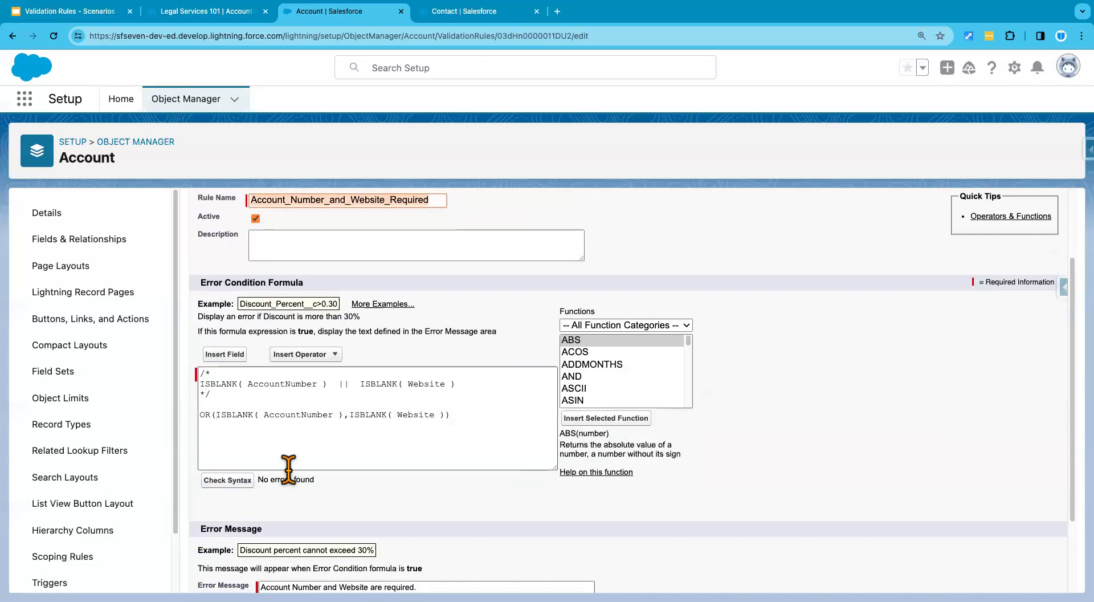
# Break the OR formula across lines, with each ISBLANK argument and the closing parenthesis on its own line.
pyautogui.click(218, 419)
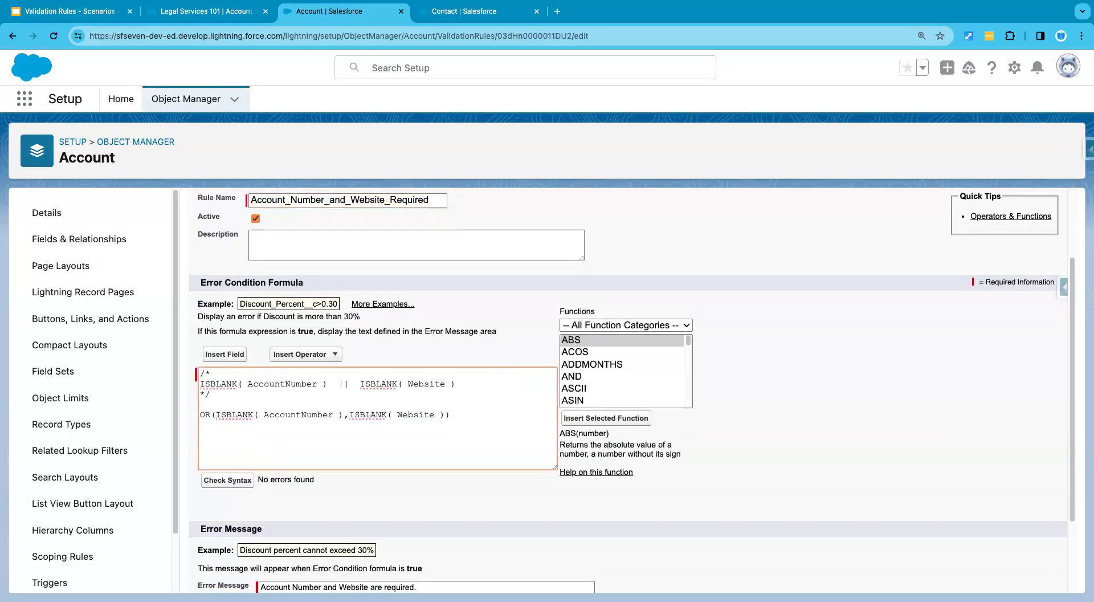
pyautogui.press('Return')
pyautogui.press('Tab')
pyautogui.click(288, 447)
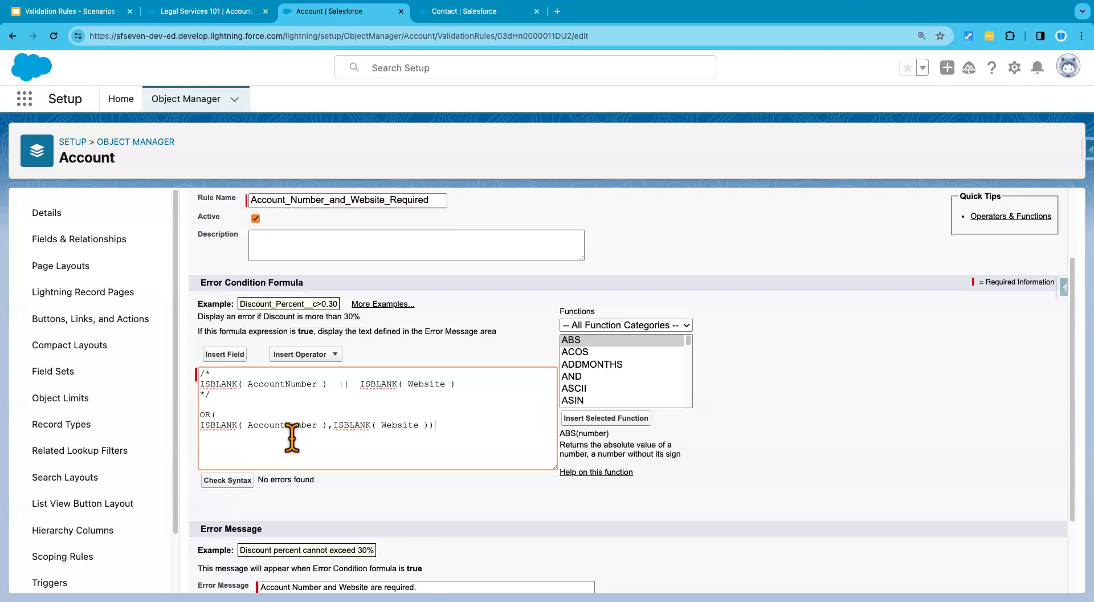
pyautogui.click(336, 425)
pyautogui.press('Return')
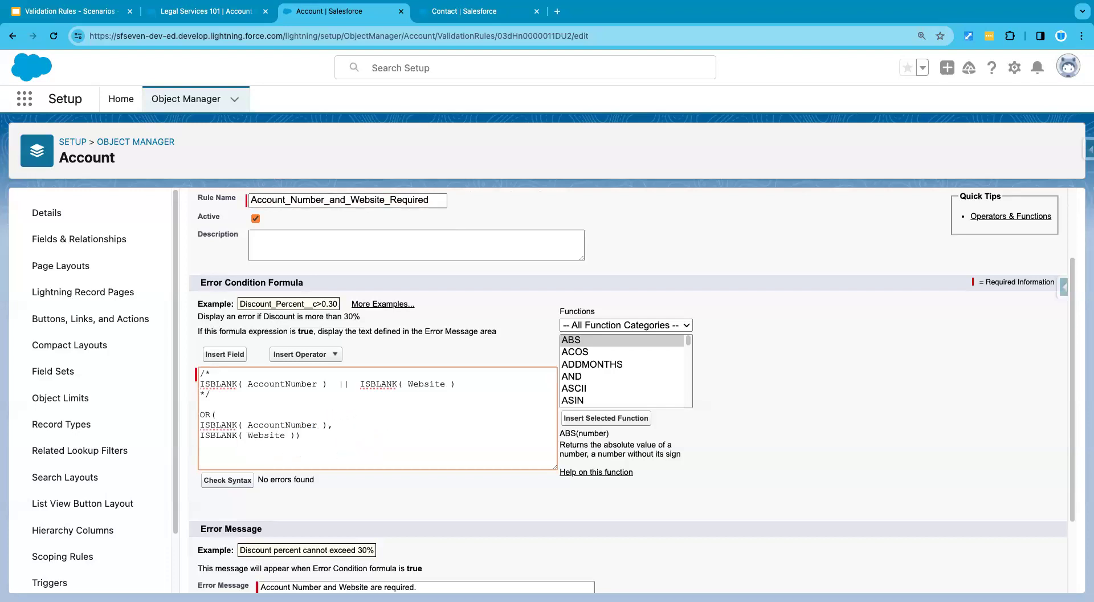
pyautogui.click(296, 435)
pyautogui.moveTo(208, 450); pyautogui.dragTo(198, 414)
pyautogui.click(208, 454)
pyautogui.click(217, 414)
pyautogui.moveTo(311, 424); pyautogui.dragTo(201, 425)
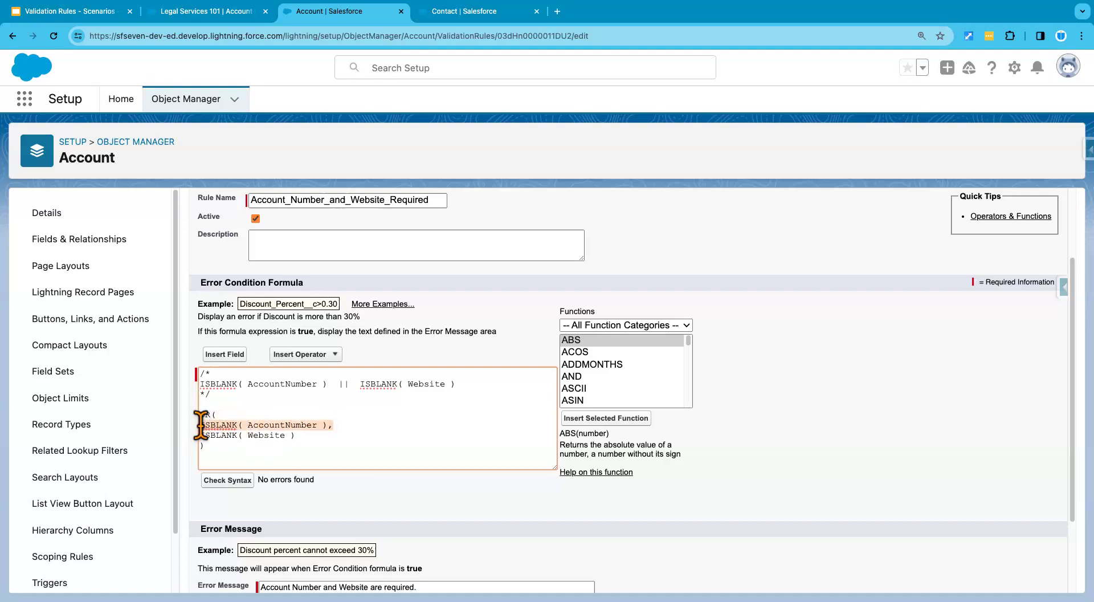
pyautogui.moveTo(297, 435); pyautogui.dragTo(200, 435)
pyautogui.press('super+c')
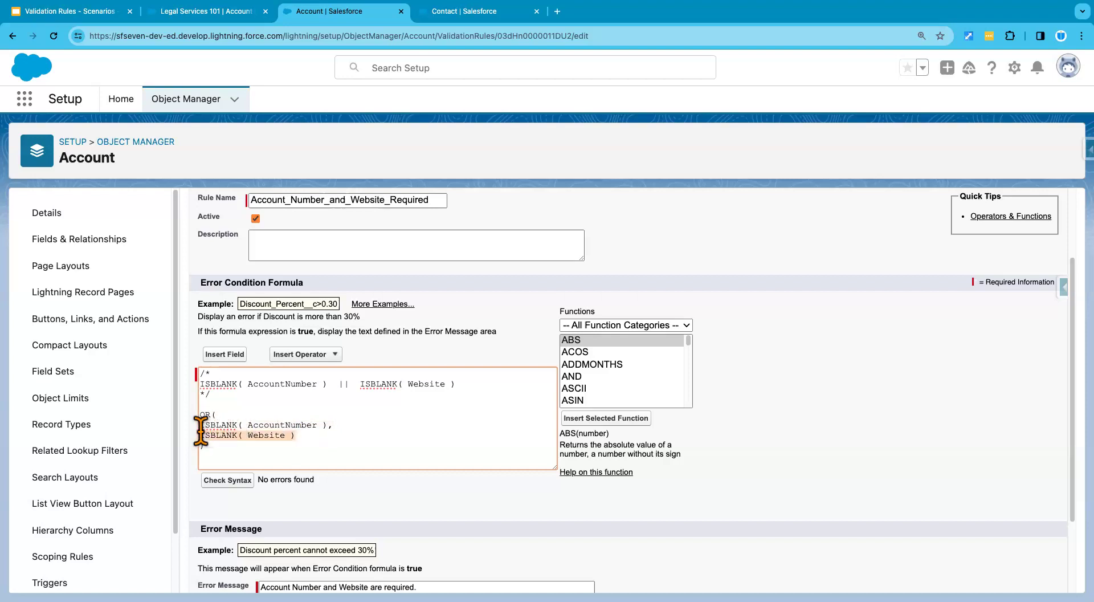
pyautogui.click(277, 437)
pyautogui.moveTo(303, 437); pyautogui.dragTo(190, 432)
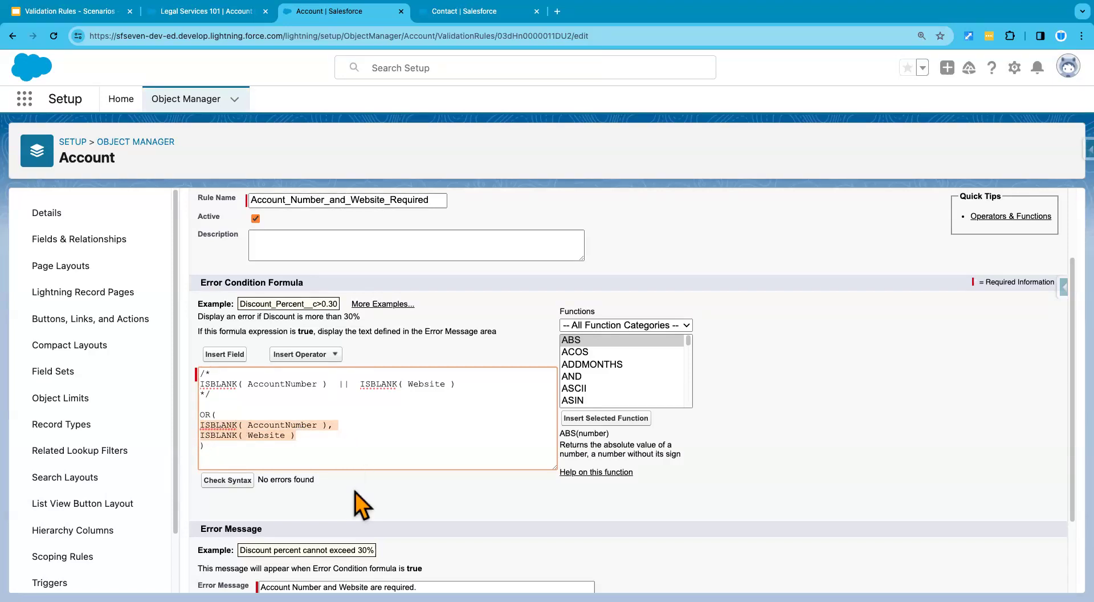
# Check the syntax of the multi-line OR formula and save the validation rule.
pyautogui.click(225, 481)
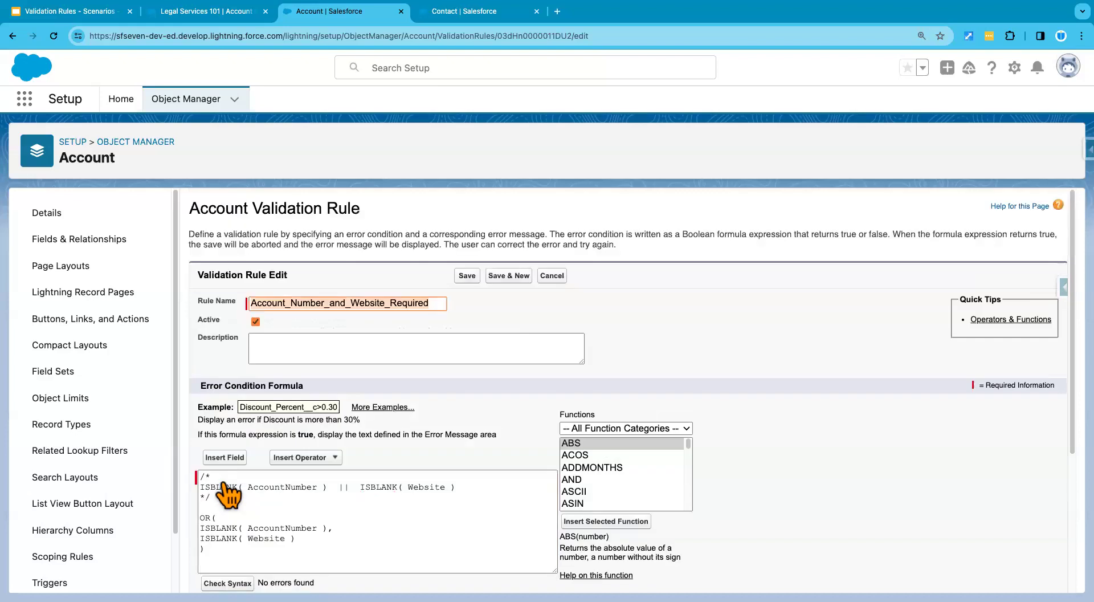
pyautogui.scroll(-5, 245, 501)
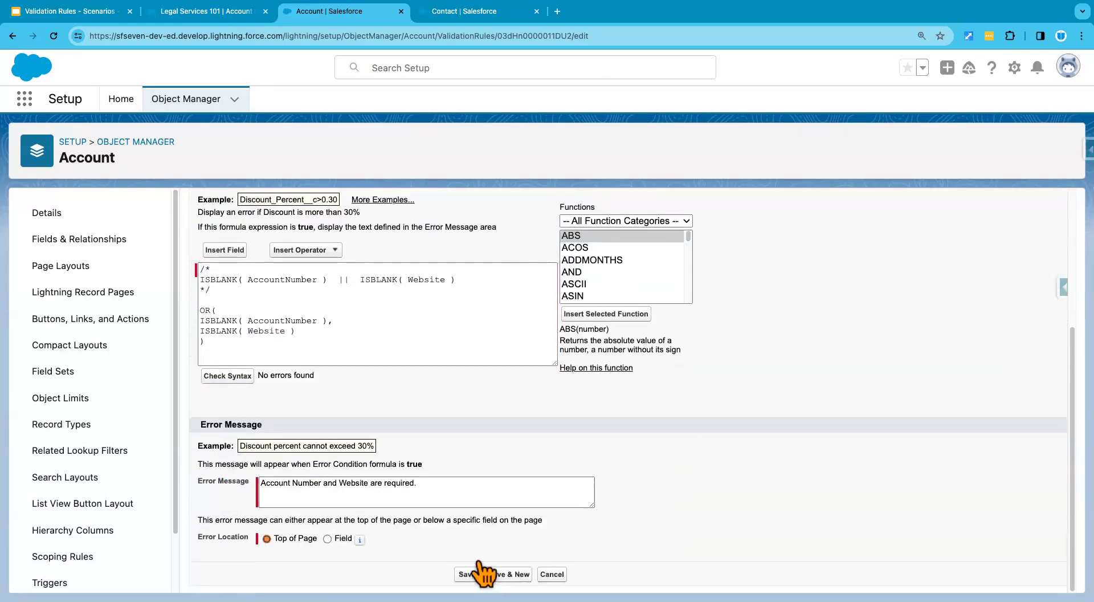
pyautogui.click(467, 574)
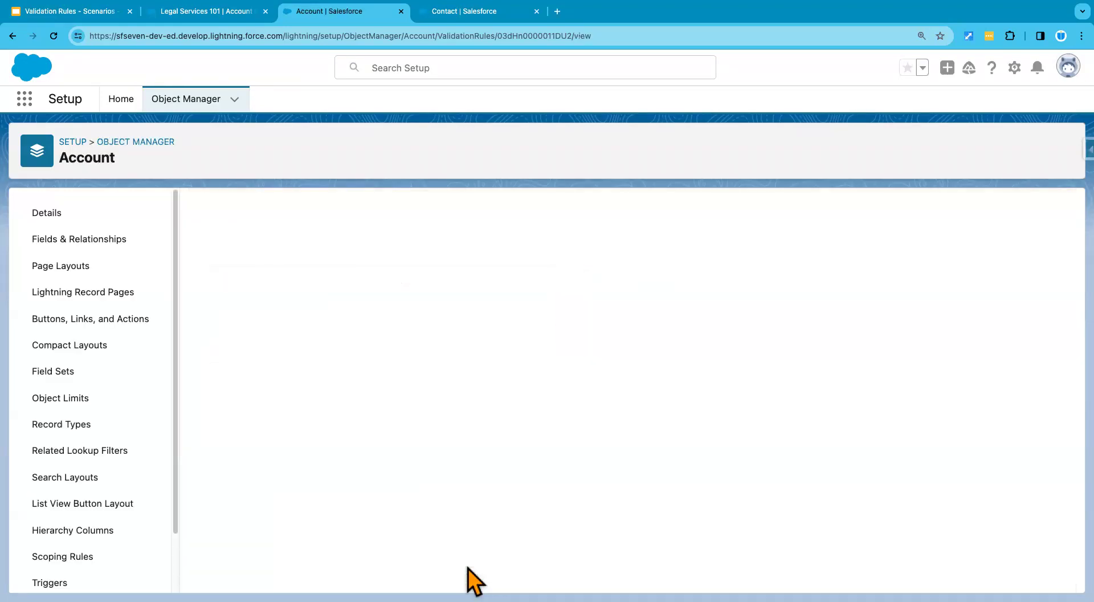
# On the Legal Services 101 account record, clear both Website and Account Number and try to save.
pyautogui.click(220, 11)
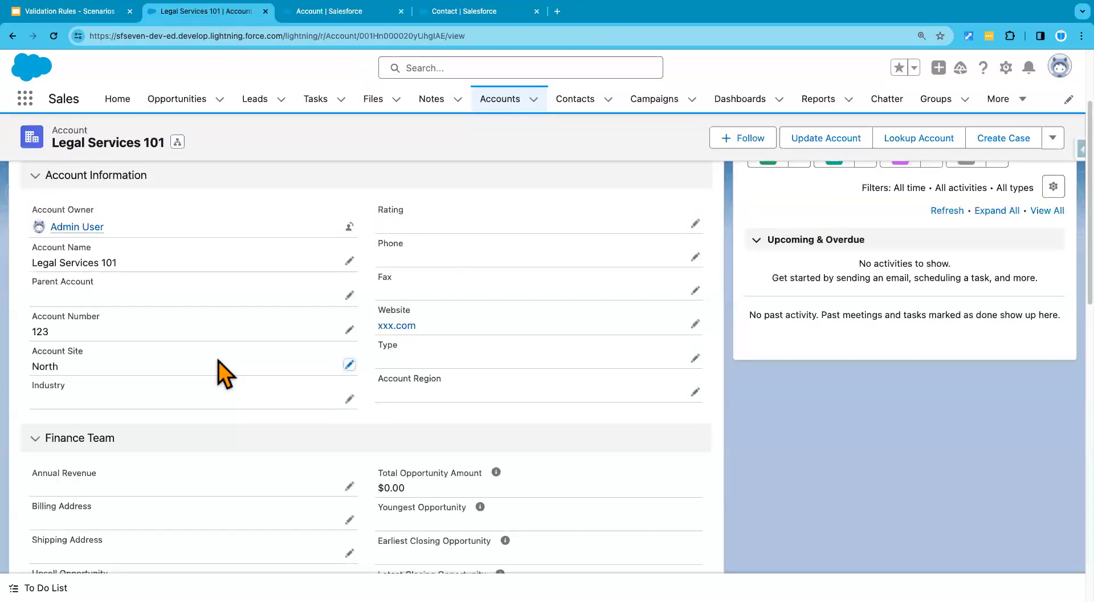
pyautogui.scroll(1, 218, 360)
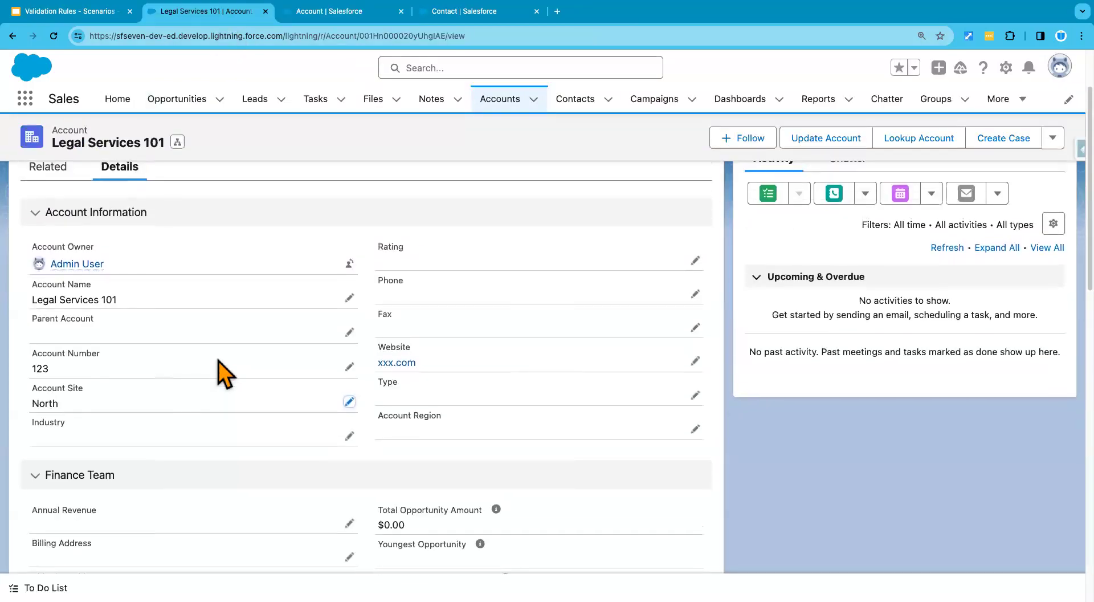
pyautogui.click(349, 367)
pyautogui.click(453, 408)
pyautogui.press('super+a')
pyautogui.press('BackSpace')
pyautogui.click(150, 397)
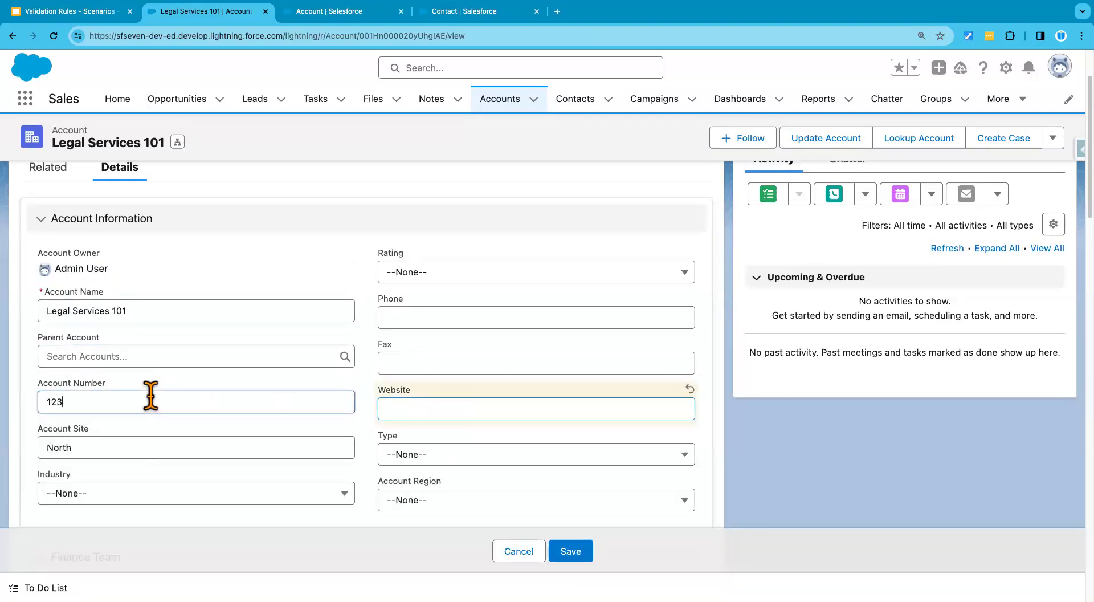
pyautogui.press('BackSpace')
pyautogui.click(571, 552)
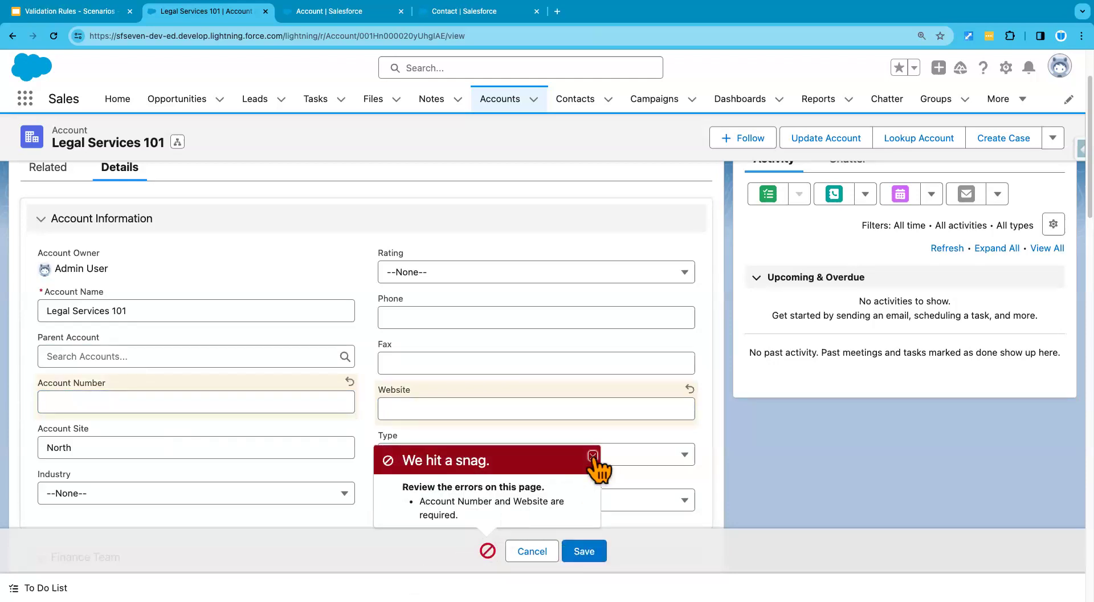
# Dismiss the error, set Website to abc.com with Account Number left blank, and try to save the account.
pyautogui.click(592, 455)
pyautogui.click(449, 410)
pyautogui.write('abc.com')
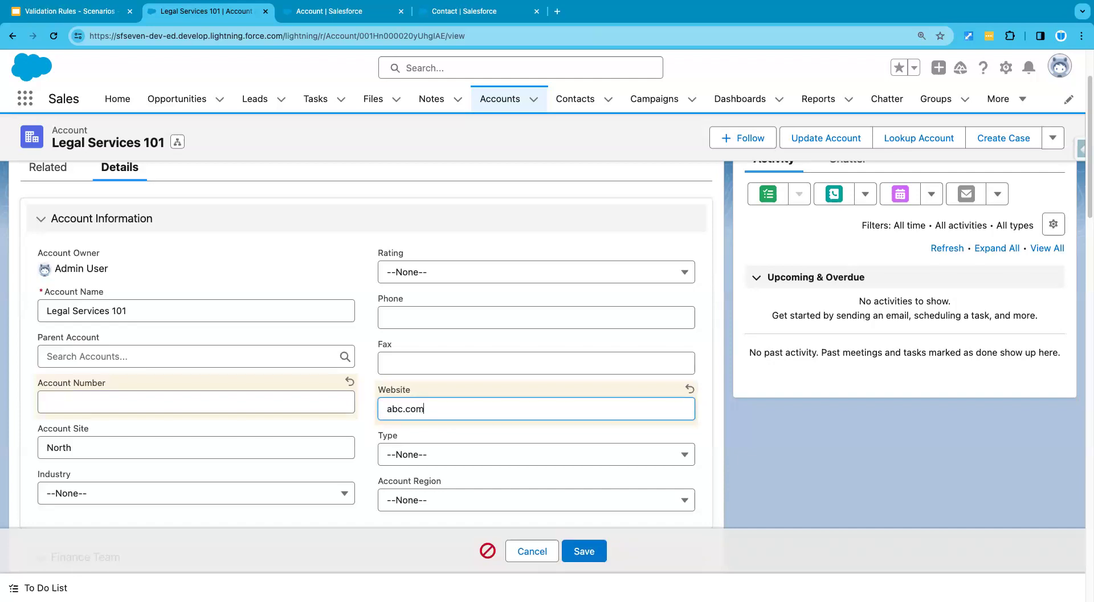
pyautogui.click(587, 553)
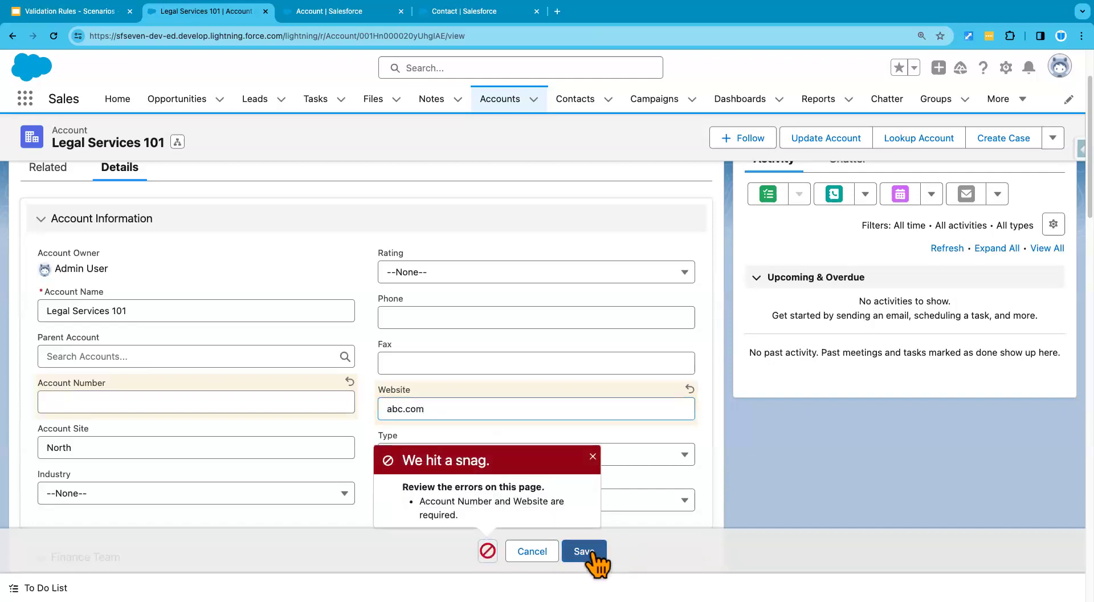
# Dismiss the error, clear Website, fill in the account number, and try to save the account.
pyautogui.click(592, 456)
pyautogui.doubleClick(445, 410)
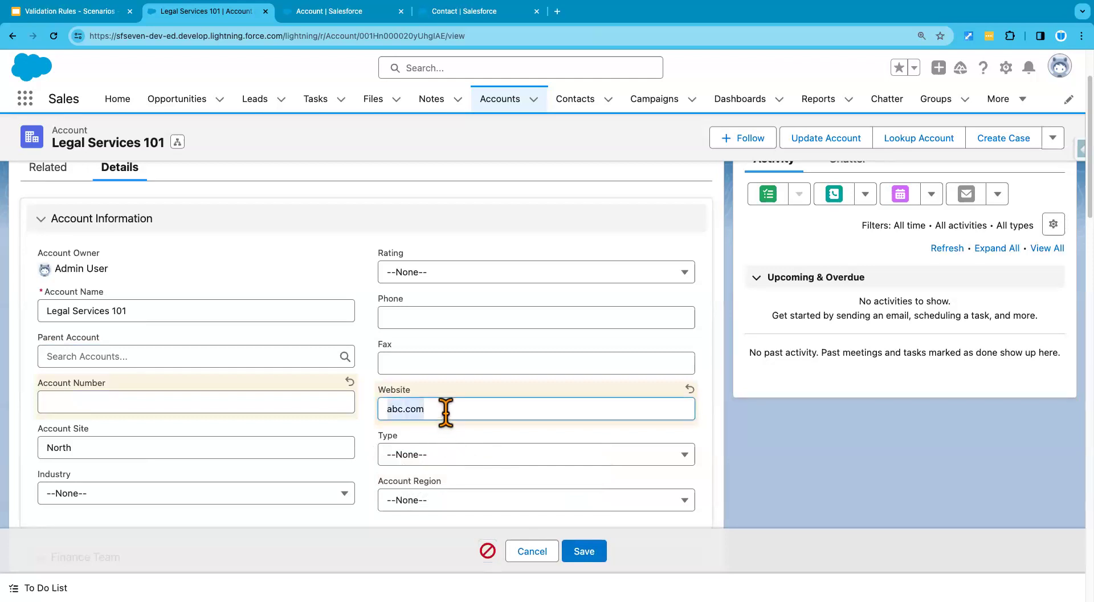
pyautogui.click(285, 405)
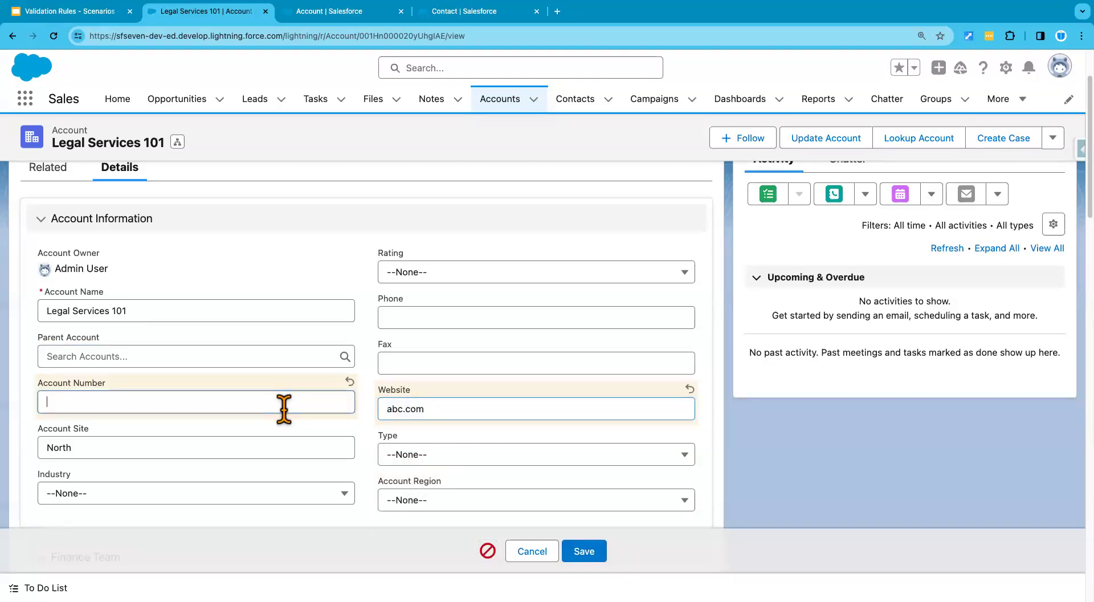
pyautogui.doubleClick(423, 408)
pyautogui.press('BackSpace')
pyautogui.click(246, 401)
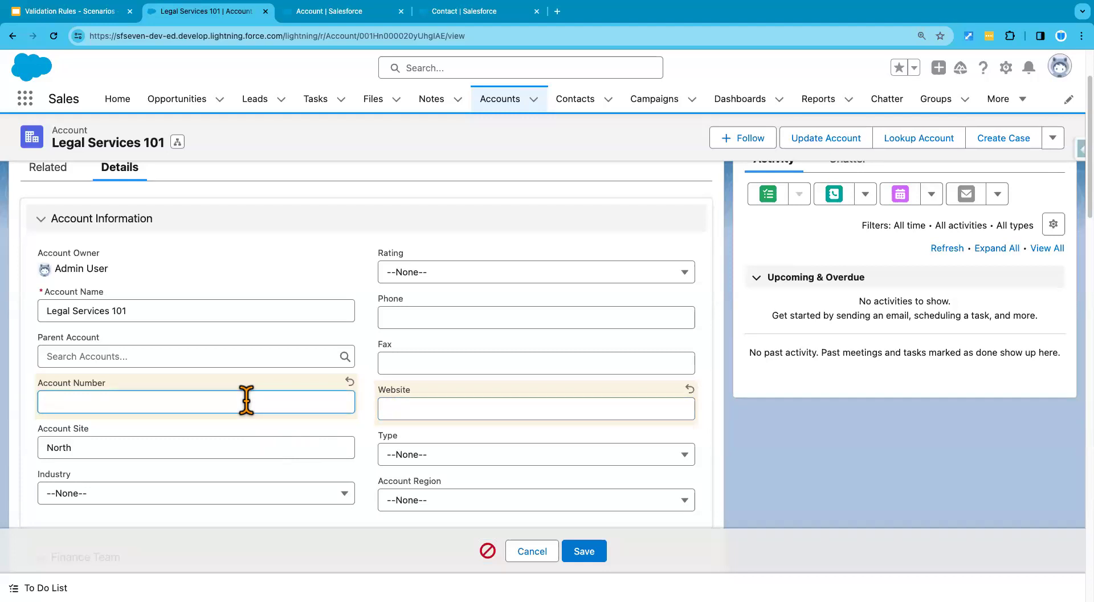
pyautogui.write('123')
pyautogui.click(593, 553)
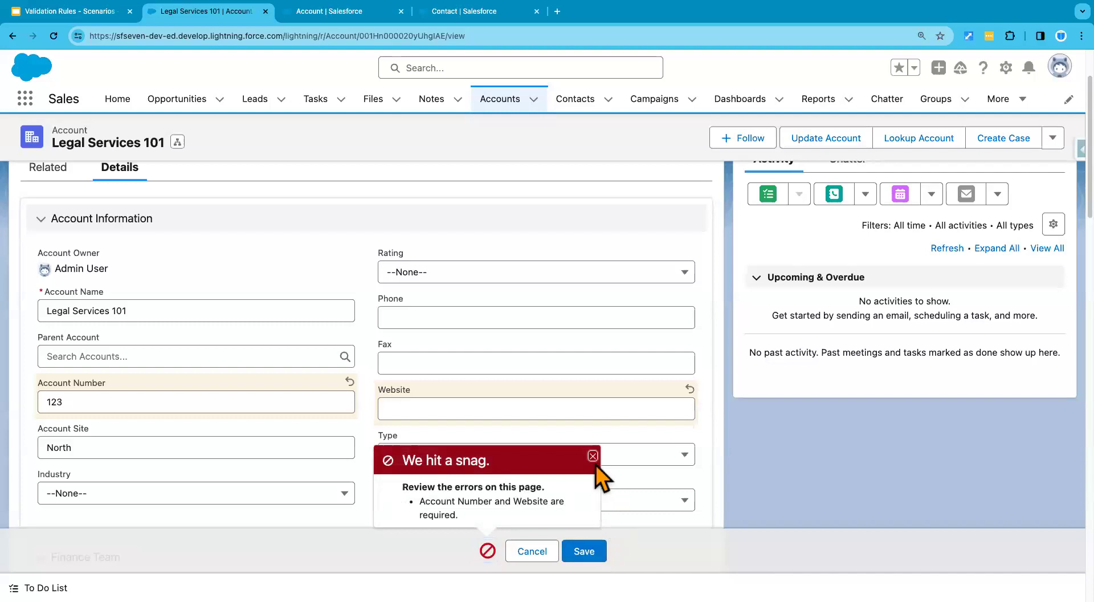
# Dismiss the error, set Website to abc.com alongside the filled Account Number, and save the account.
pyautogui.click(593, 455)
pyautogui.click(475, 409)
pyautogui.press('super+v')
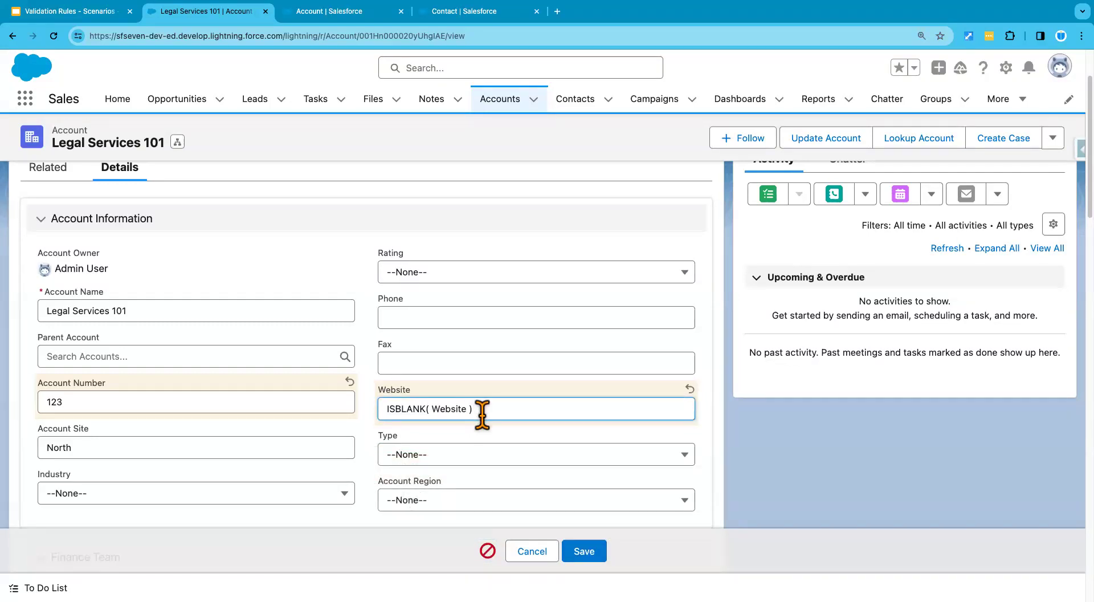
pyautogui.press('super+a')
pyautogui.write('a')
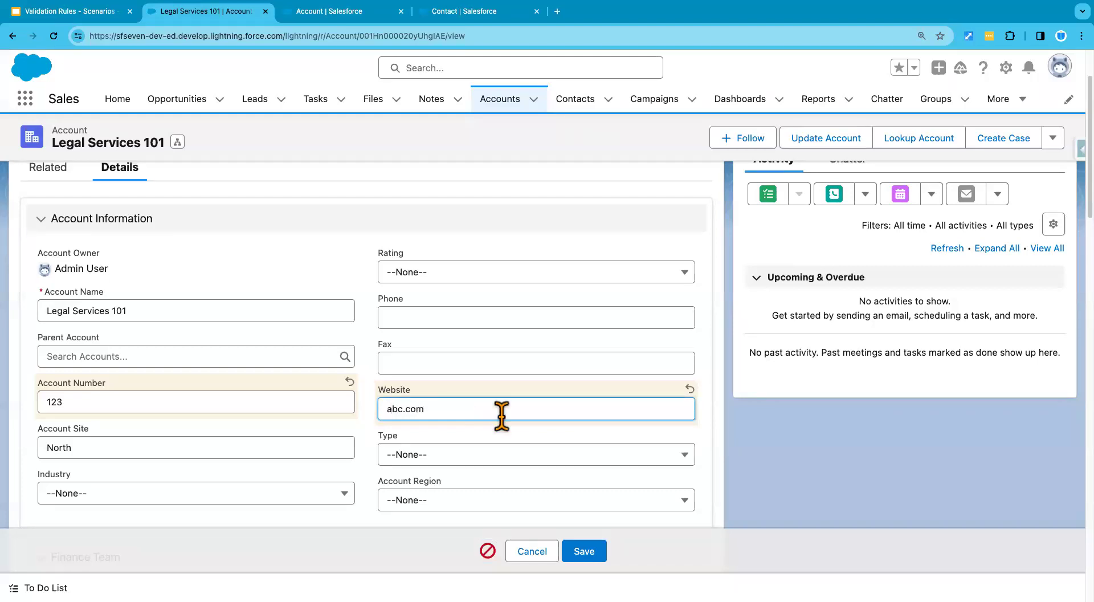
pyautogui.click(585, 552)
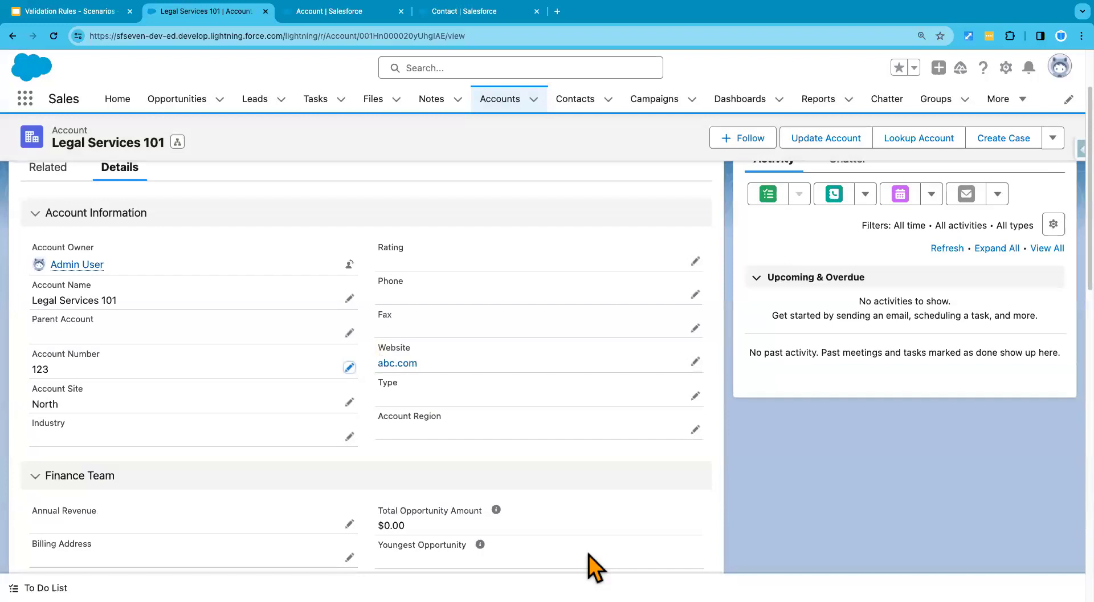